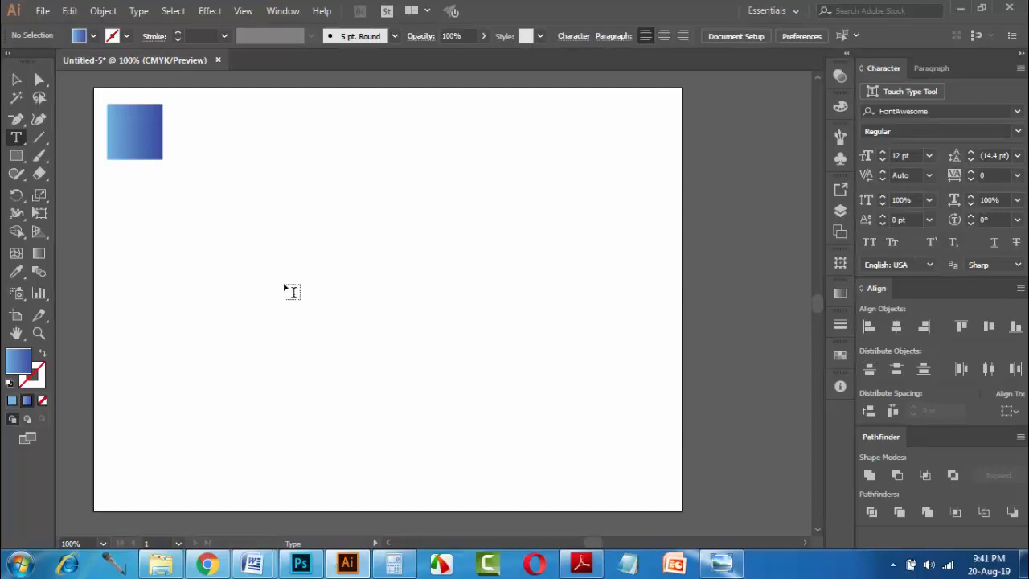
Step: Add the letter H as point text near the middle of the artboard and enlarge it to 323 pt
click(284, 279)
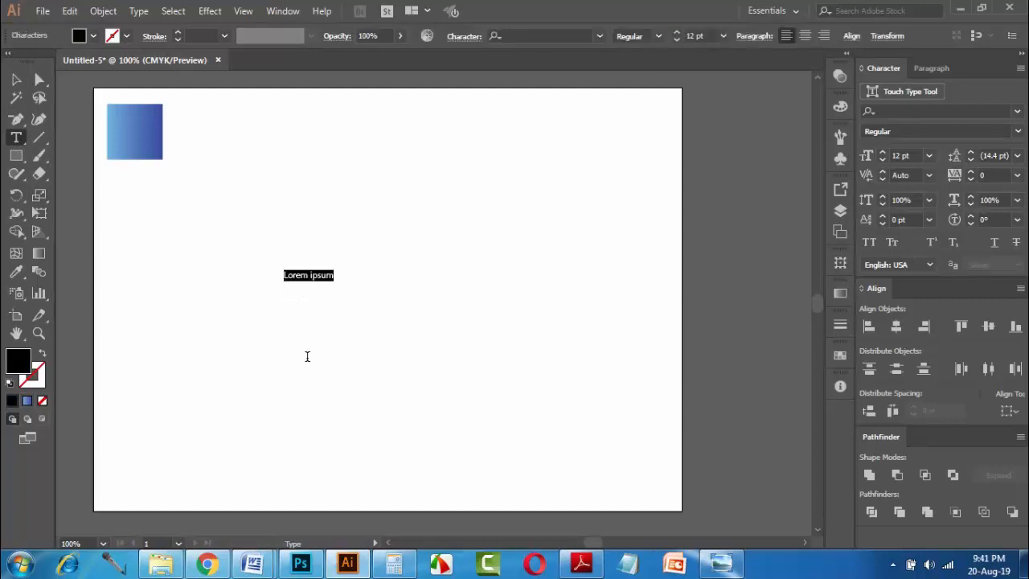
text(H)
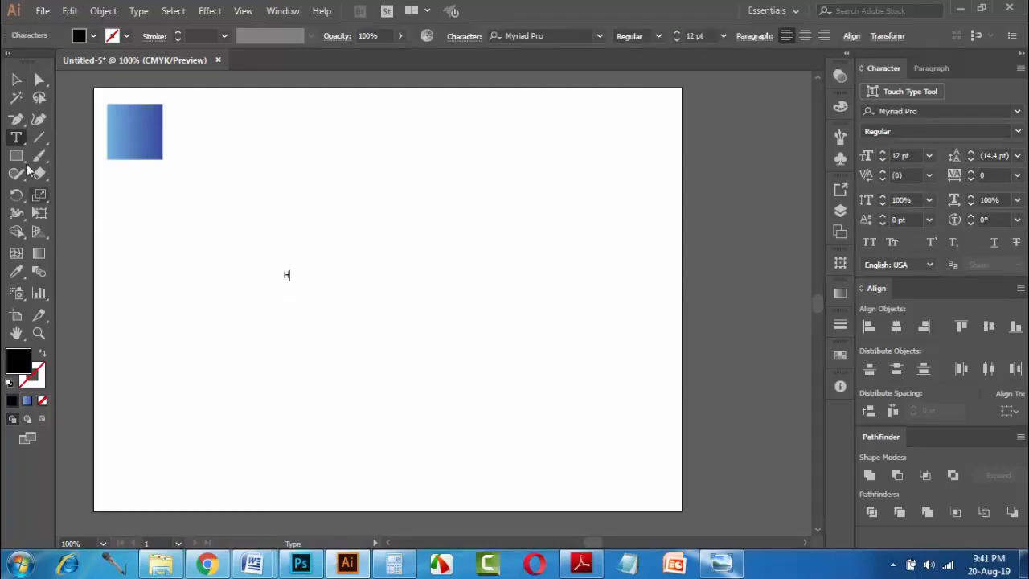
key(Escape)
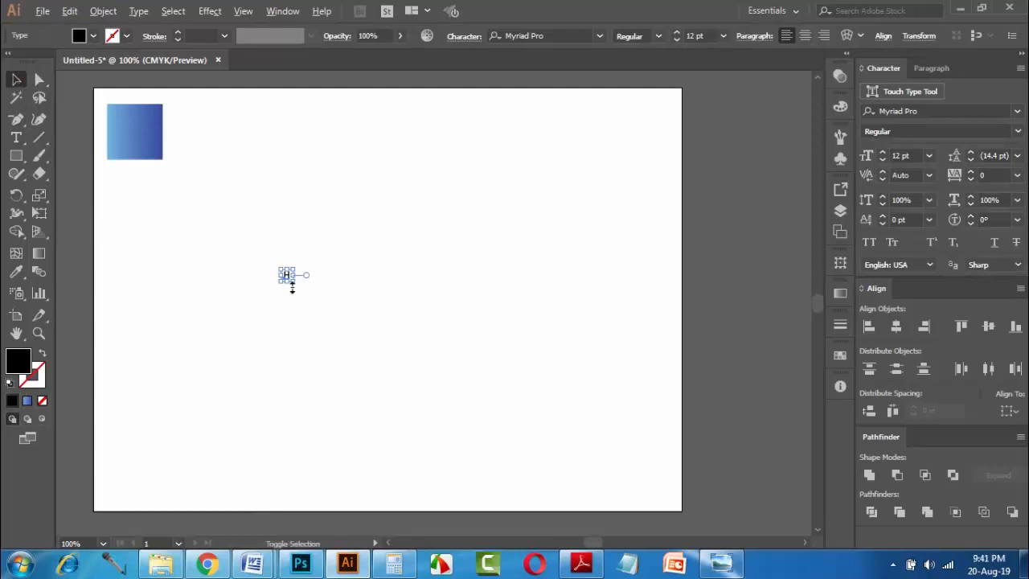
drag(292, 286, 321, 341)
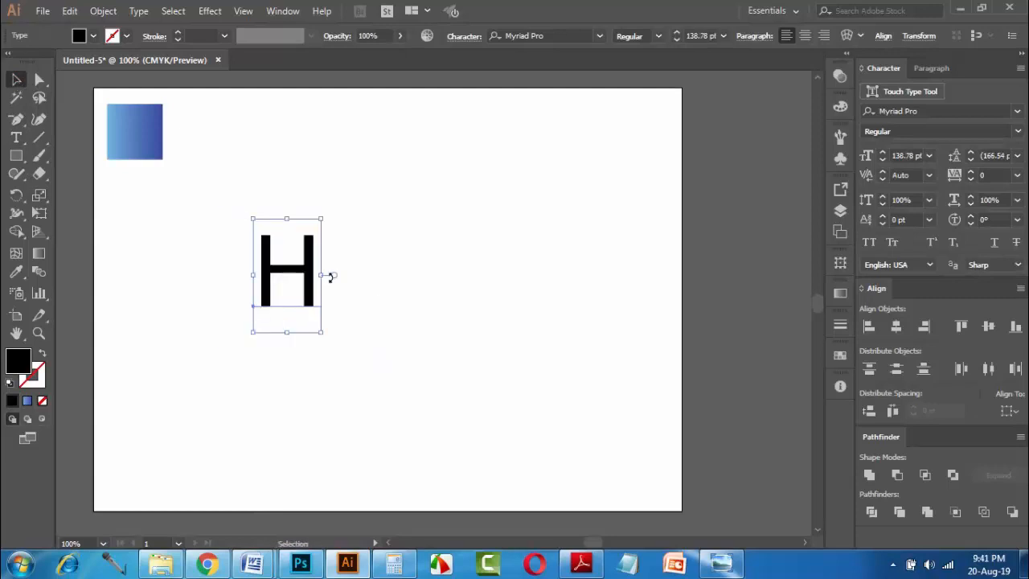
click(678, 33)
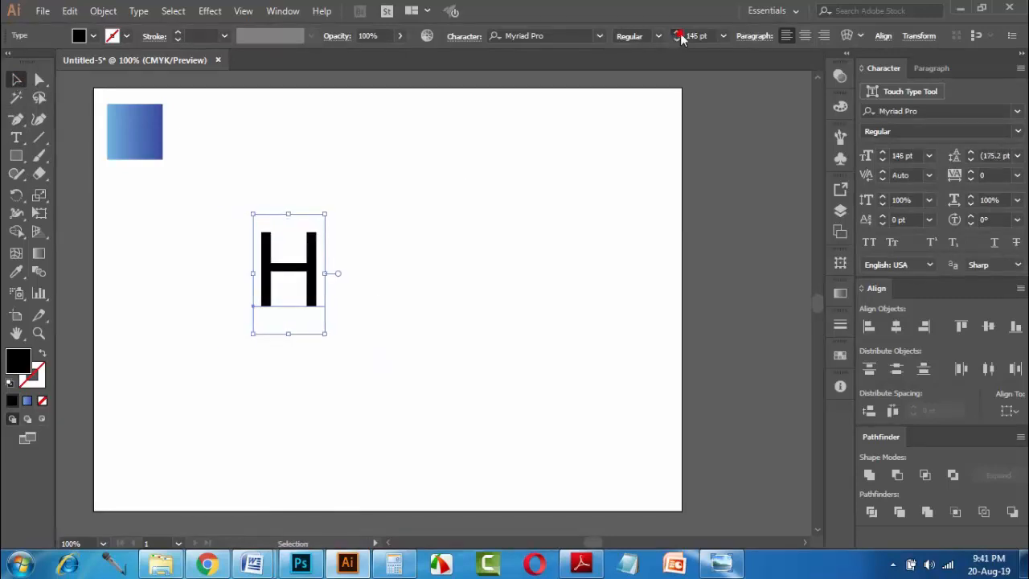
drag(327, 339, 366, 397)
drag(333, 243, 383, 258)
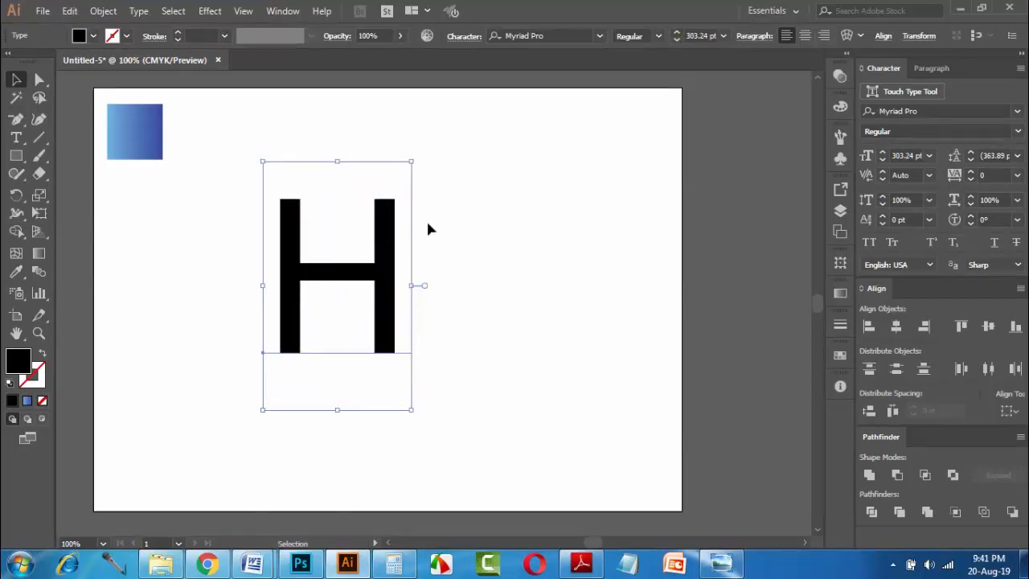
click(677, 32)
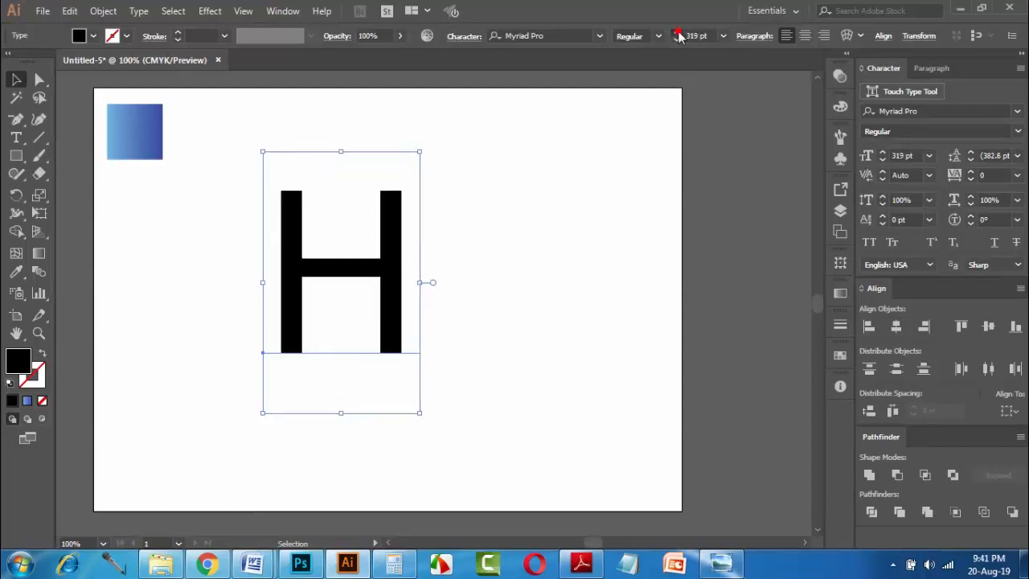
Step: Set the letter H in the Lato font with the Heavy style
click(599, 36)
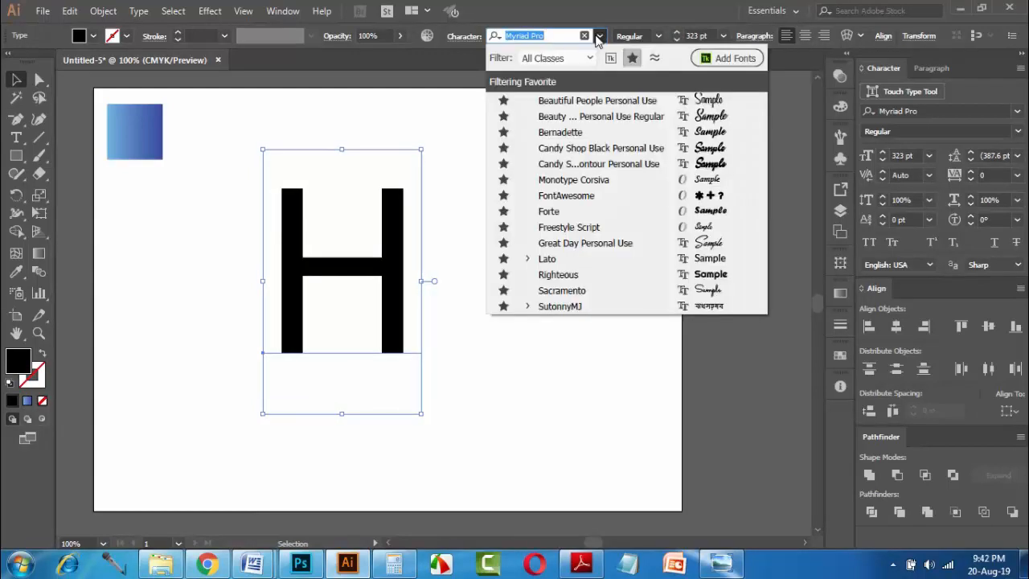
click(555, 258)
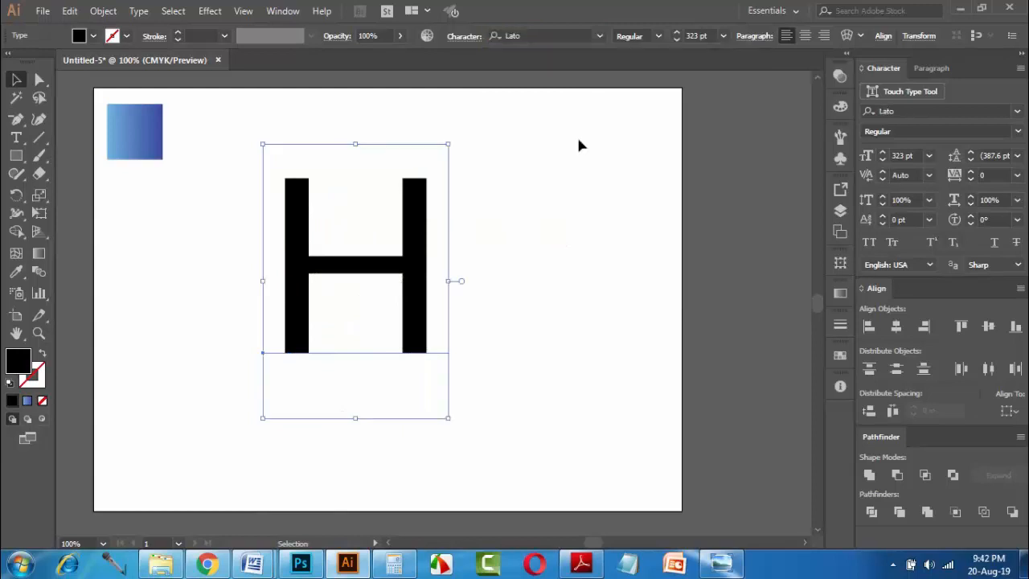
click(657, 36)
click(653, 152)
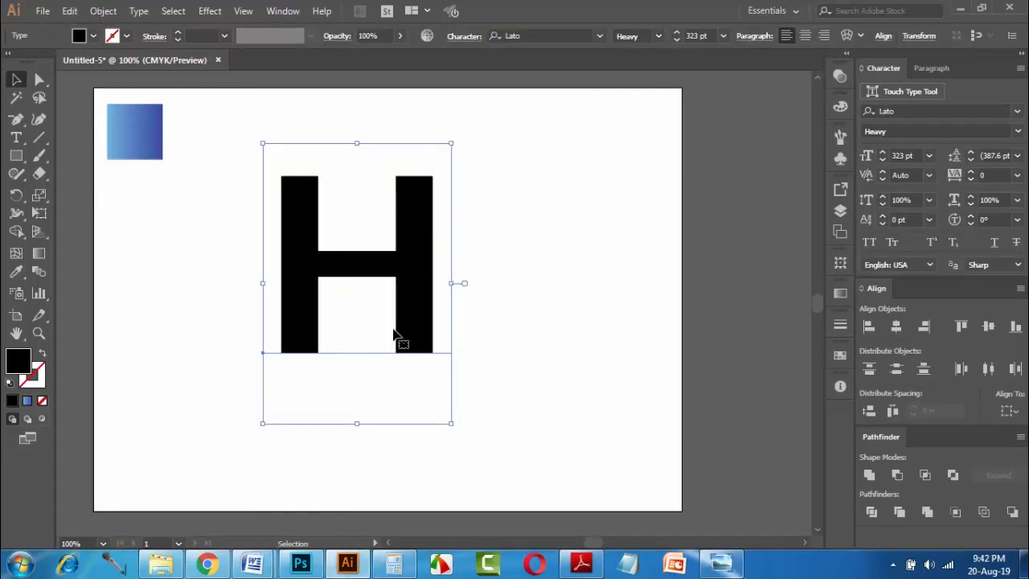
Step: Centre the letter H horizontally on the artboard and move it slightly upward
drag(412, 277, 453, 278)
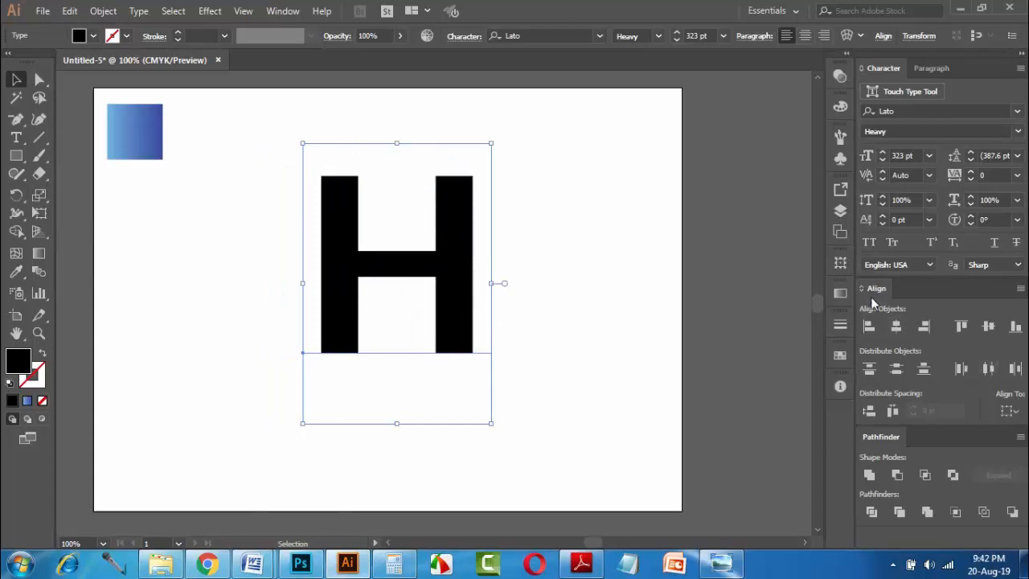
click(1010, 411)
click(983, 464)
click(895, 325)
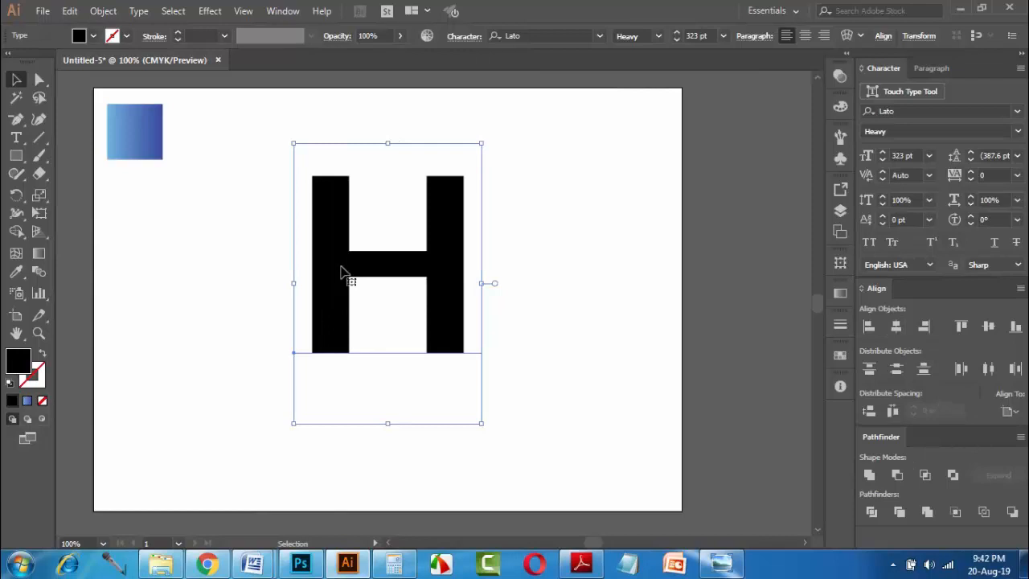
drag(347, 276, 346, 251)
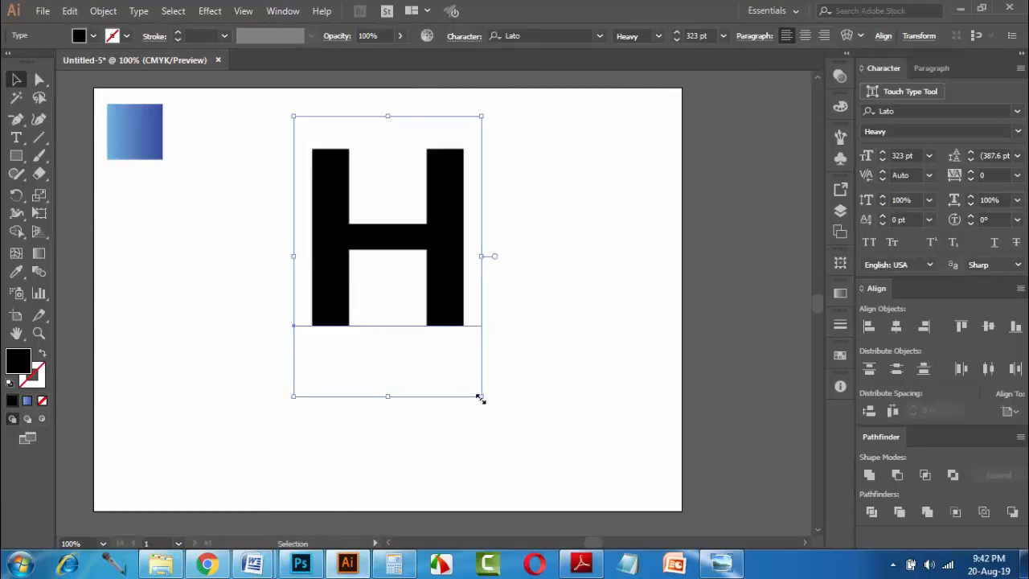
Step: Scale the letter H down to about 260 pt and convert it to outlines
drag(480, 397, 458, 368)
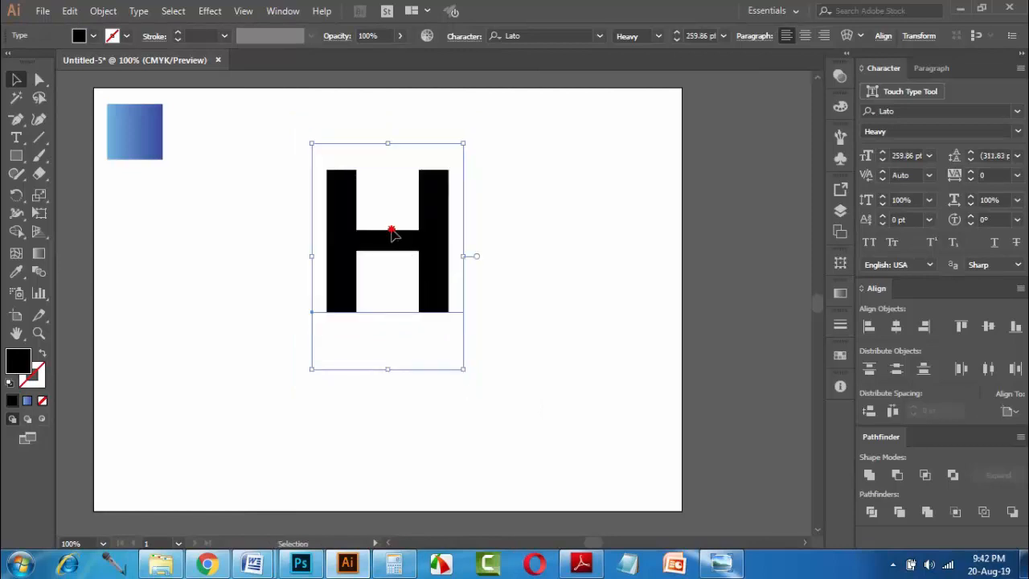
right_click(394, 237)
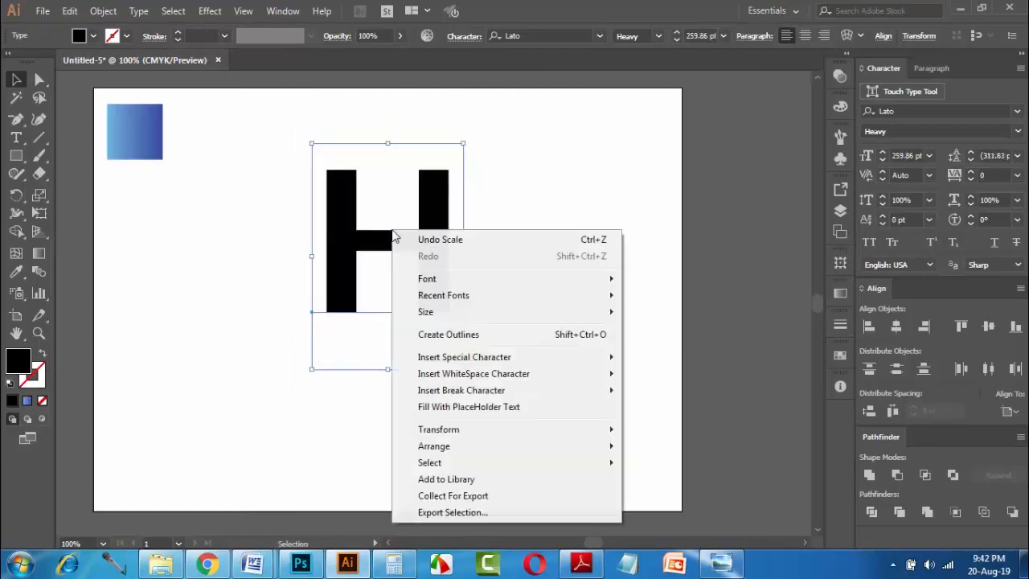
click(437, 336)
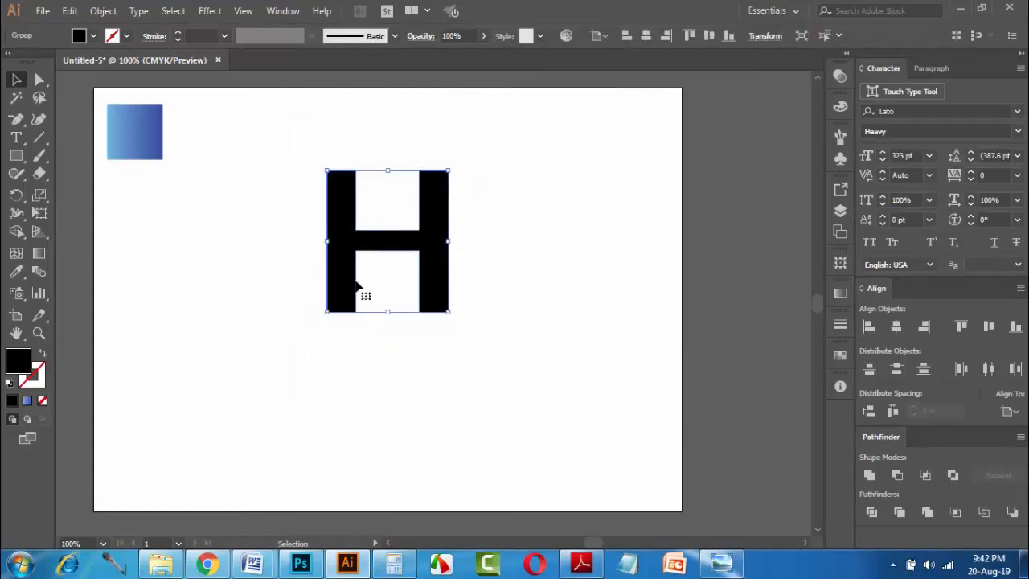
click(17, 119)
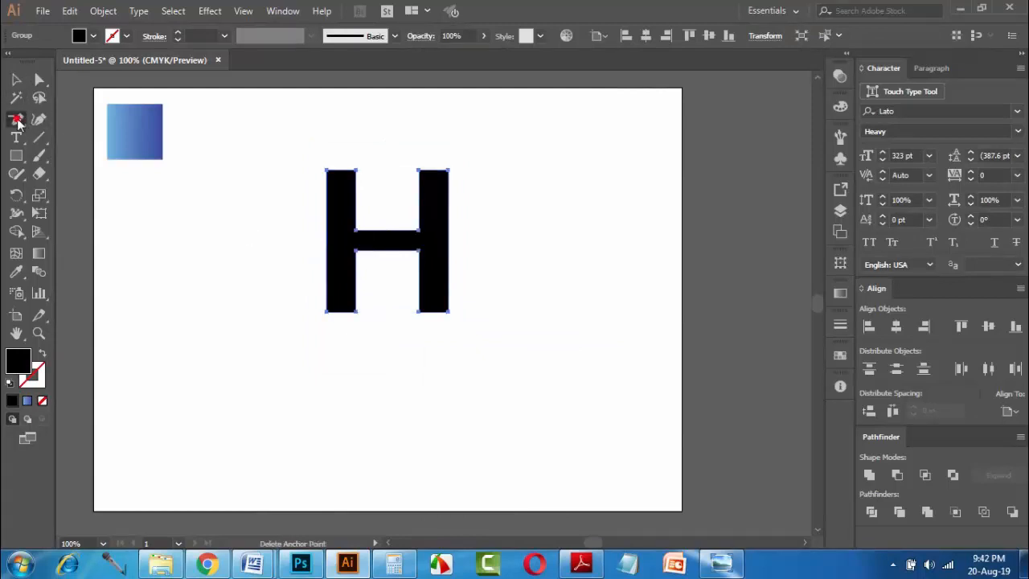
click(18, 80)
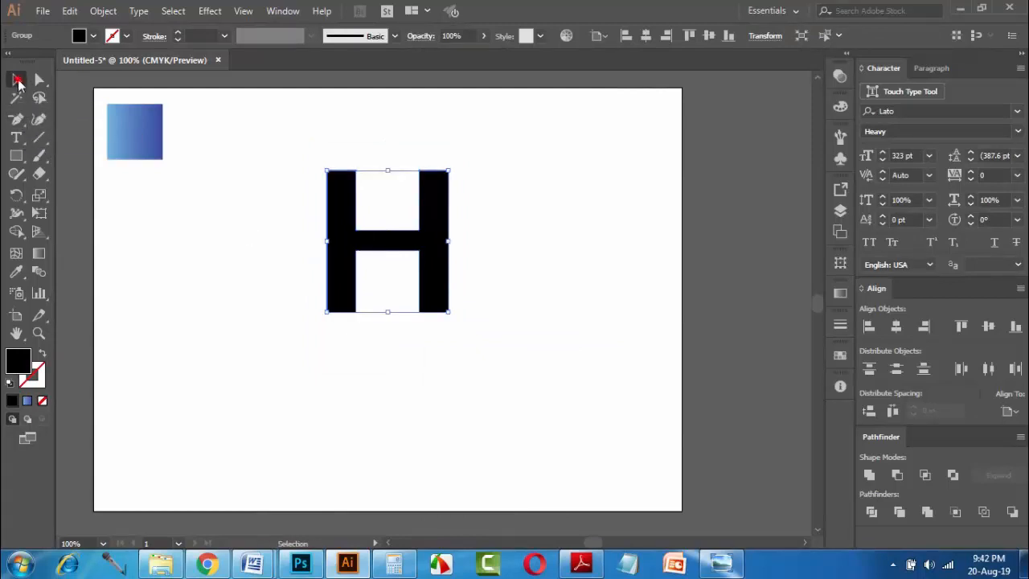
Step: Start a new point text left of the H, clear its placeholder text and set its font size to 36 pt
click(17, 139)
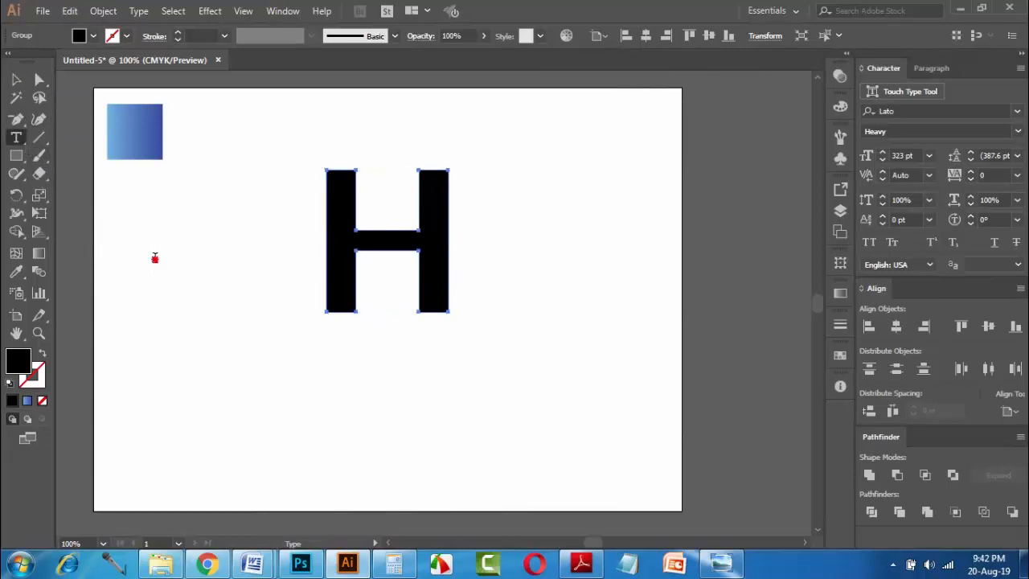
click(155, 258)
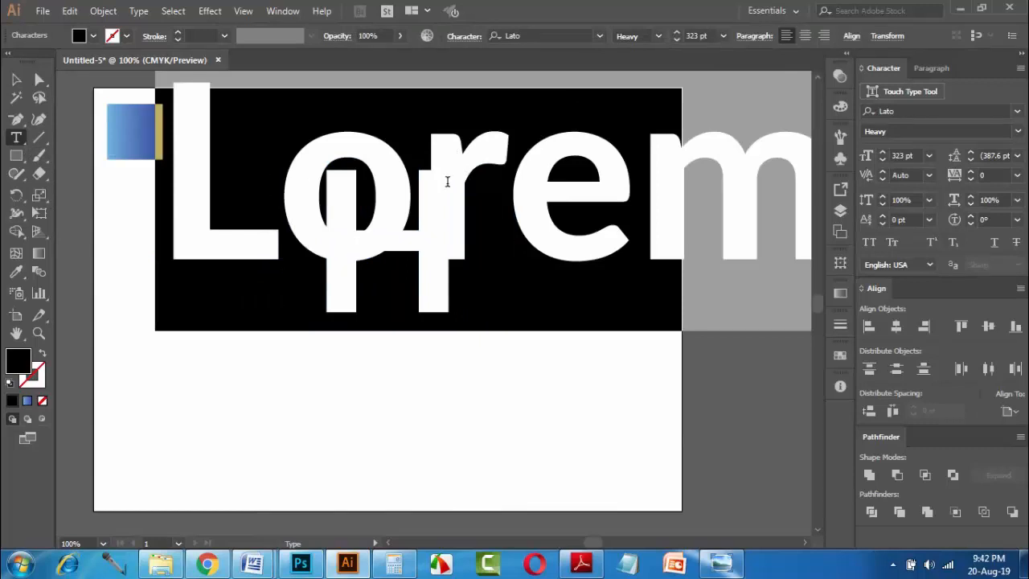
key(BackSpace)
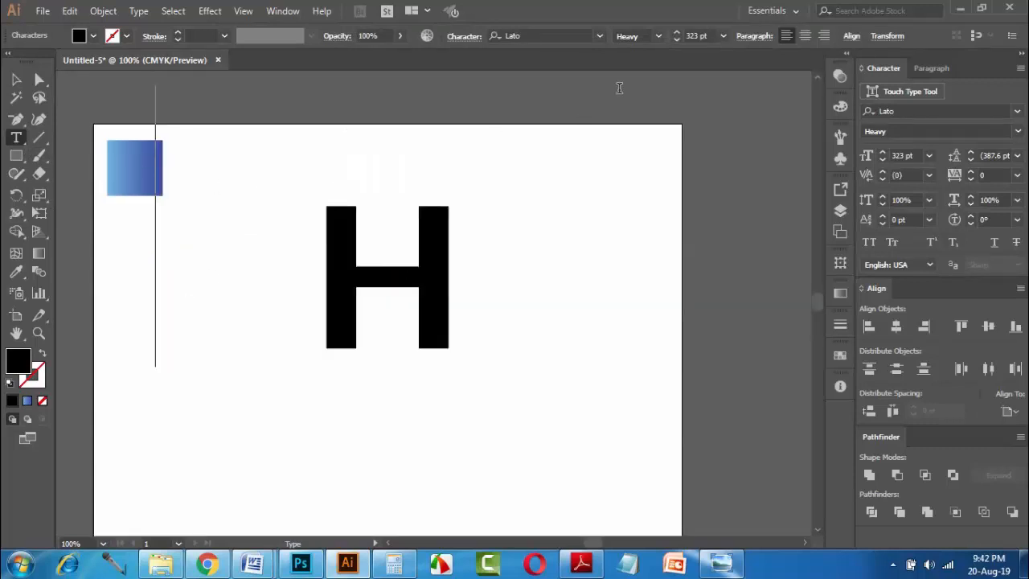
click(722, 35)
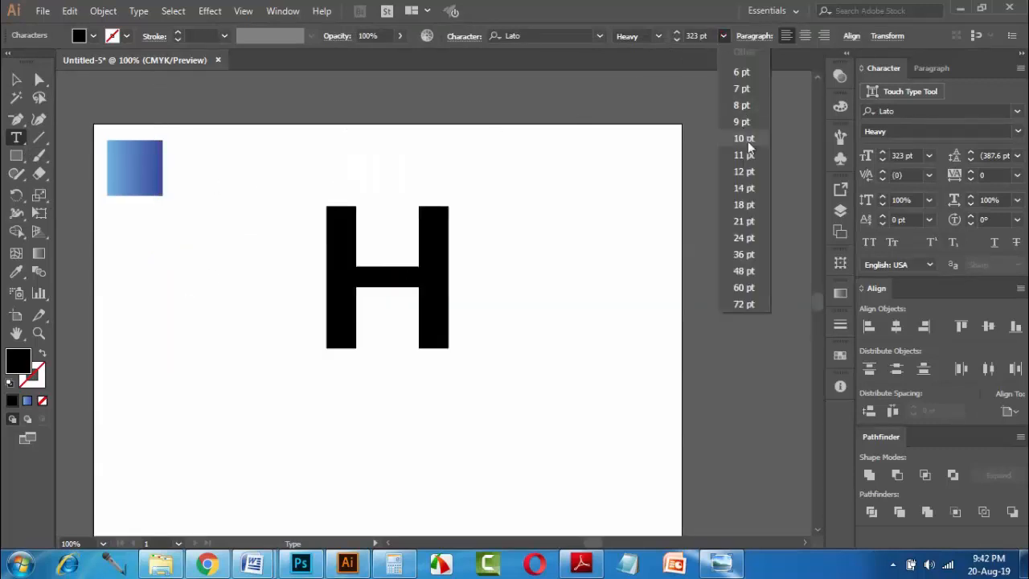
click(744, 254)
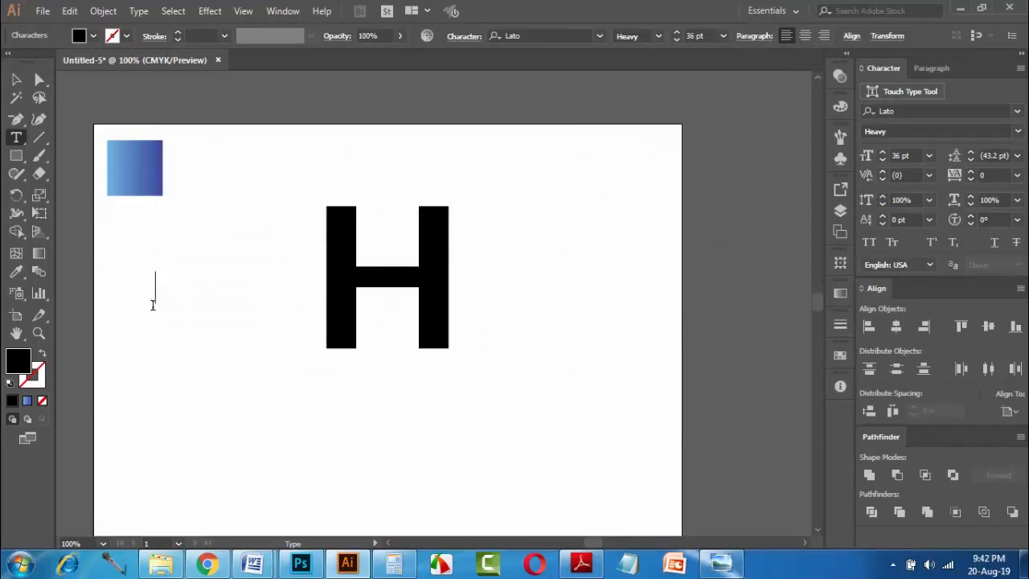
Step: Insert the house glyph from the FontAwesome font into the empty text object
click(103, 12)
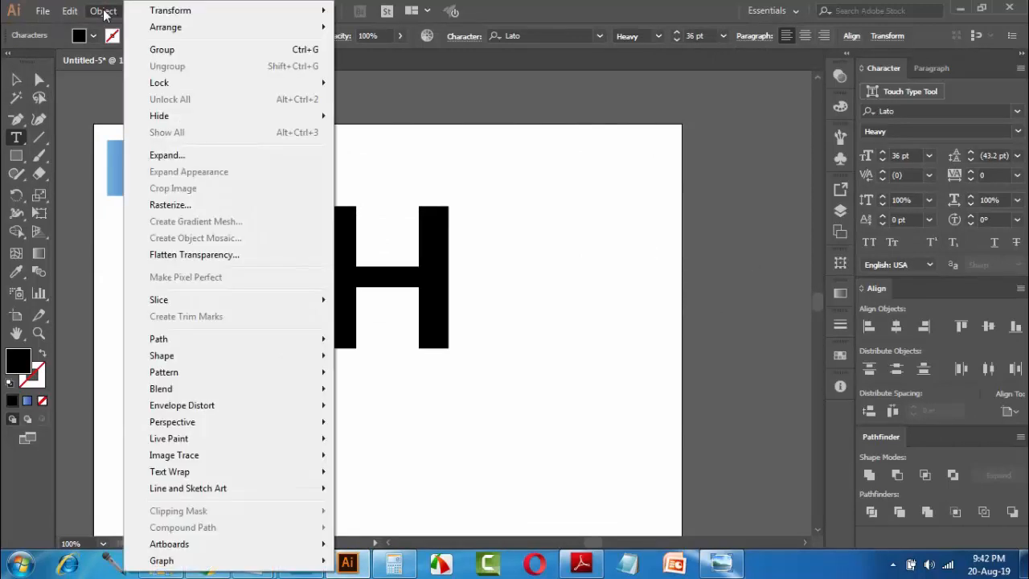
click(104, 12)
click(137, 12)
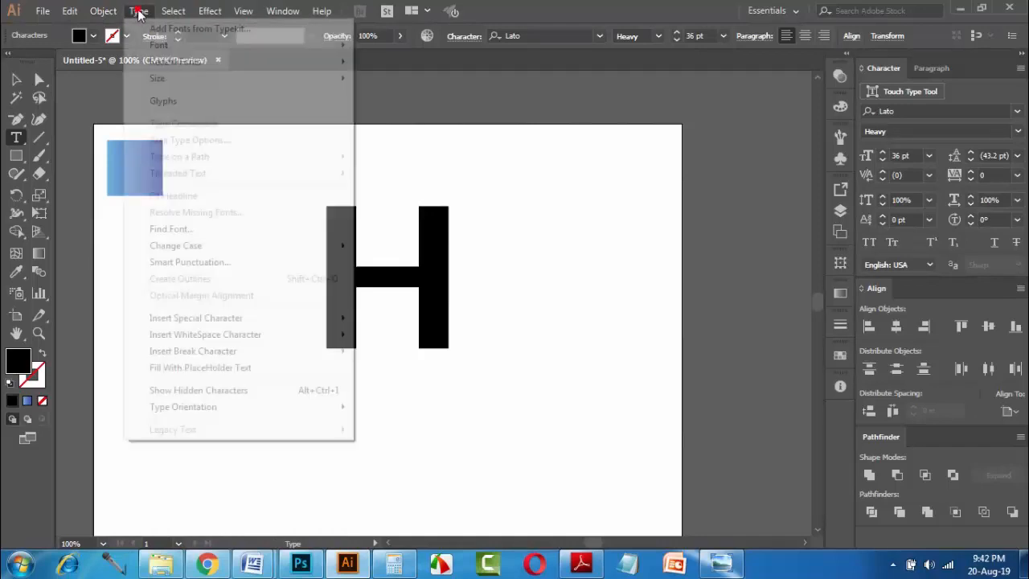
click(163, 100)
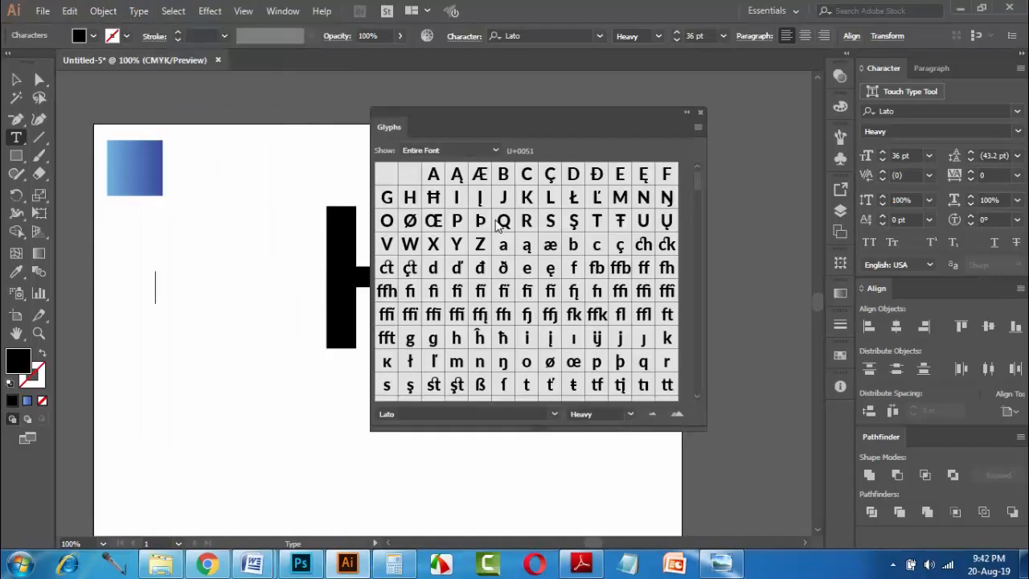
click(553, 415)
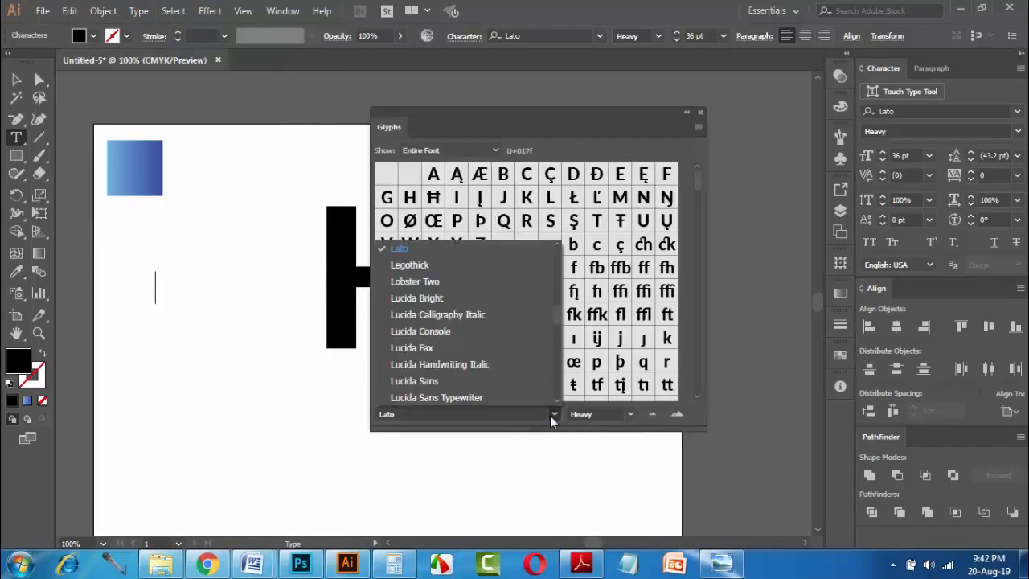
click(558, 310)
drag(556, 316, 554, 282)
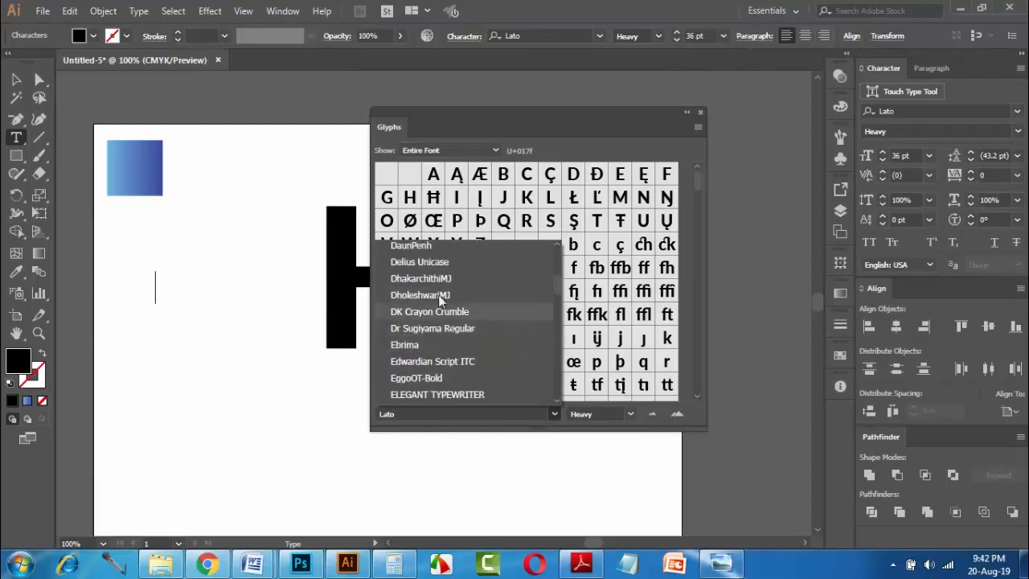
scroll(438, 298, down, 5)
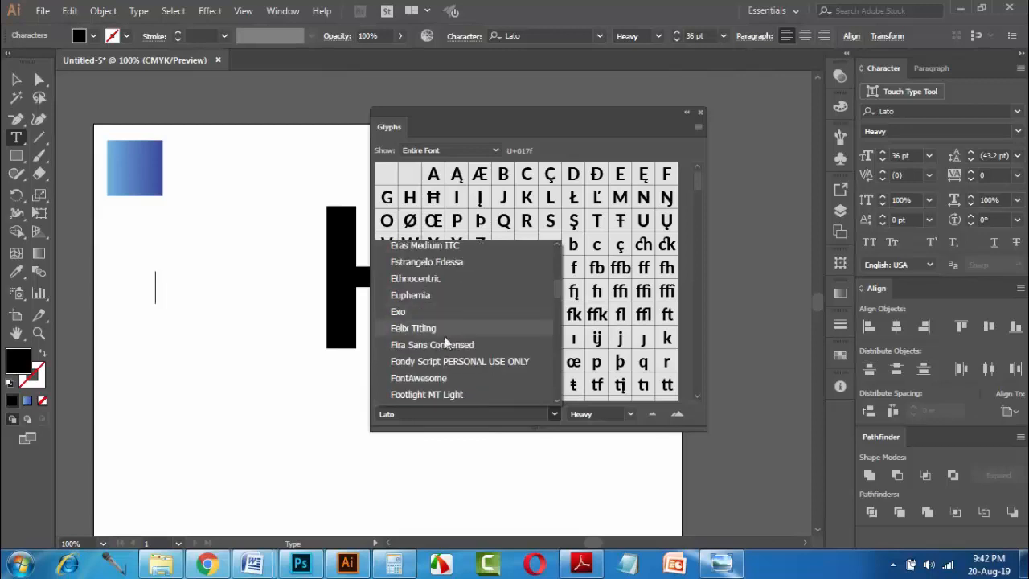
click(447, 378)
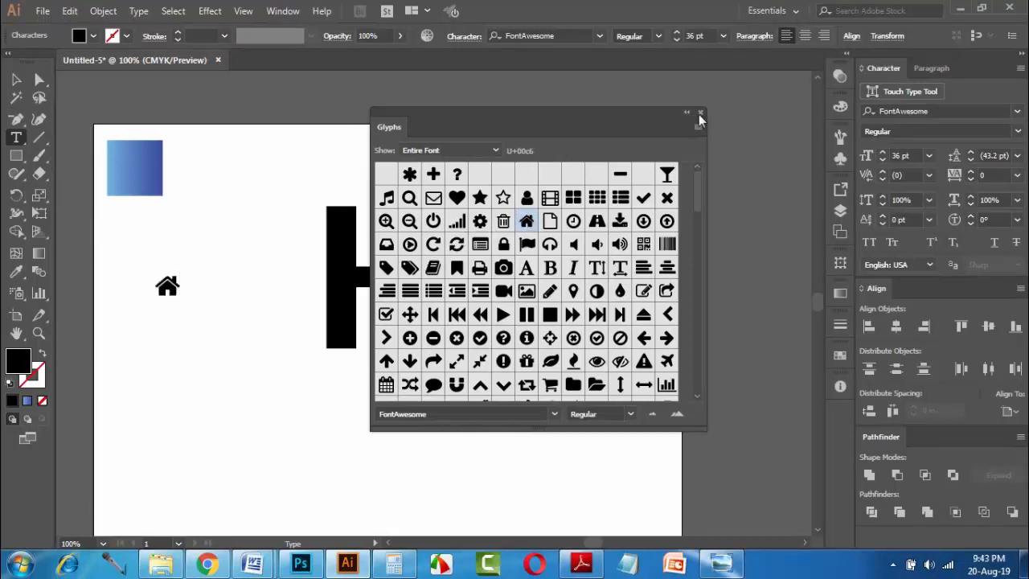
click(699, 114)
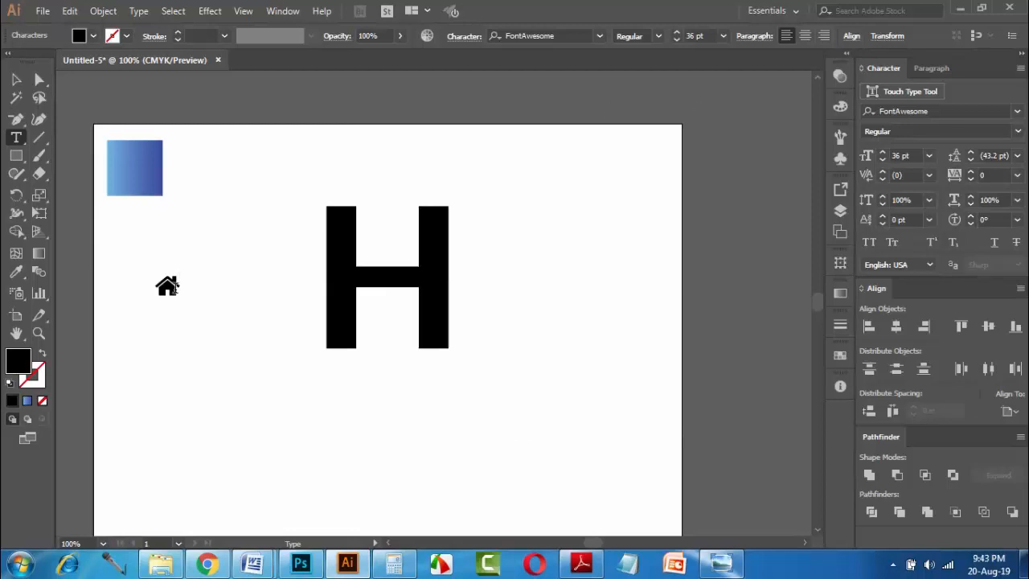
Step: Enlarge the house icon to about 144 pt and convert it to outlines
key(Escape)
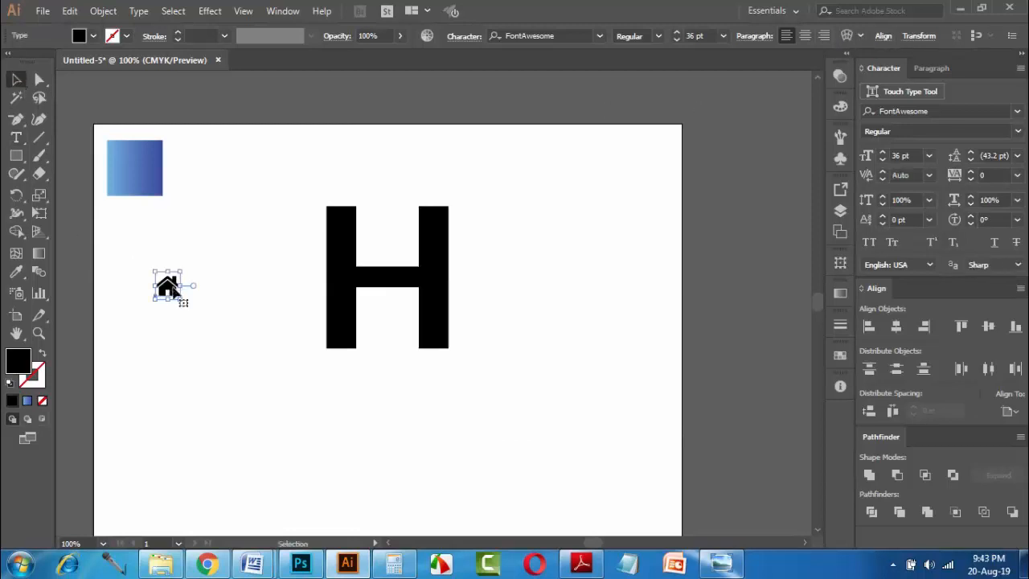
drag(677, 36, 677, 36)
drag(206, 272, 283, 338)
right_click(247, 282)
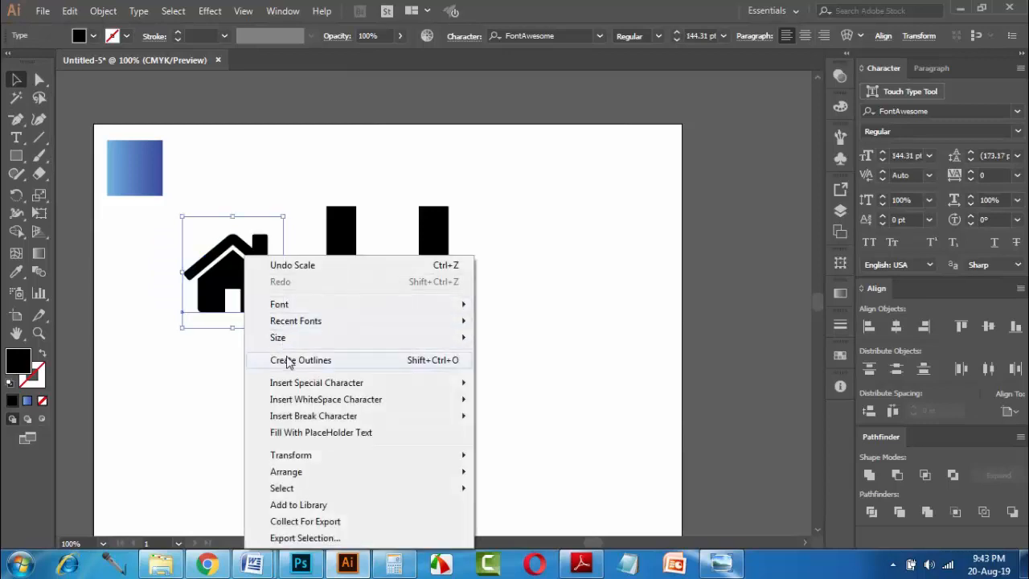
click(300, 360)
Step: Delete the two anchor points beneath the H's crossbar so the opening between its lower legs is filled
click(368, 289)
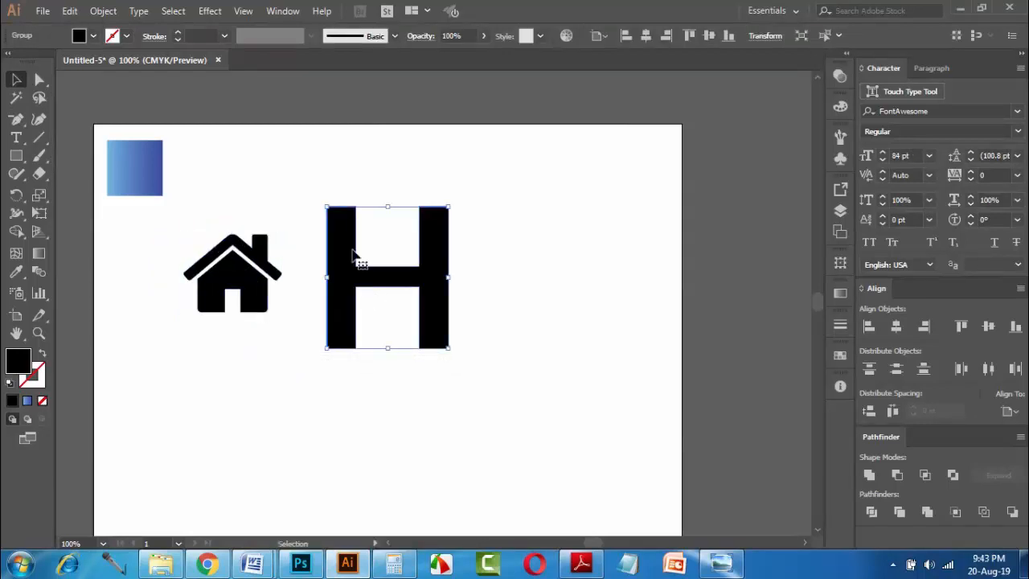
click(18, 119)
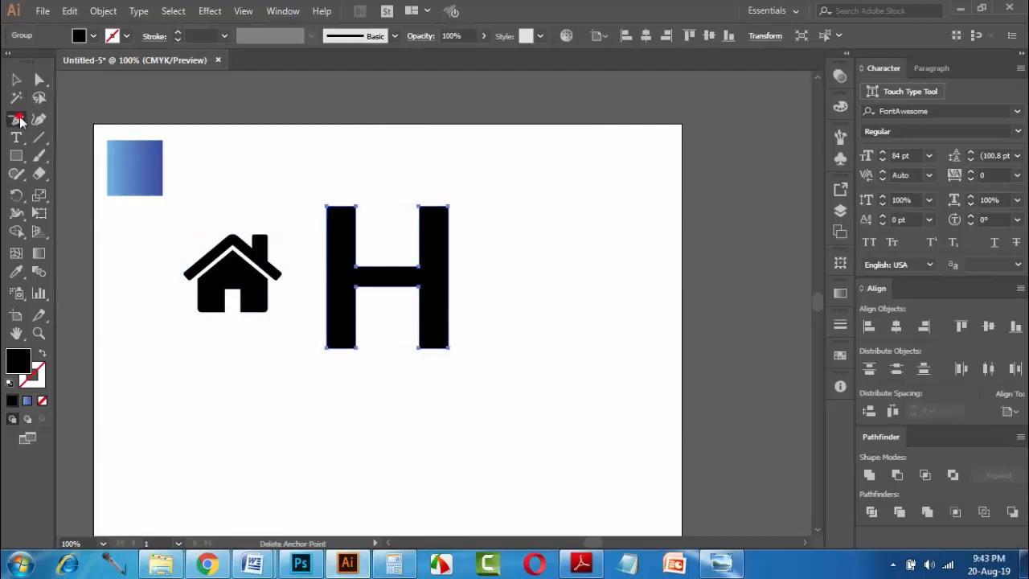
click(355, 287)
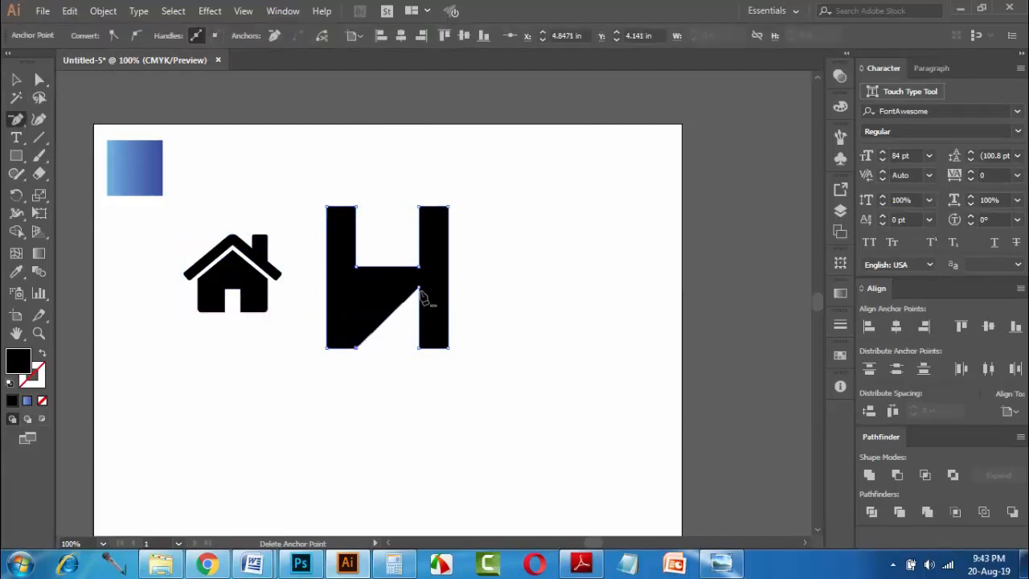
click(419, 288)
key(v)
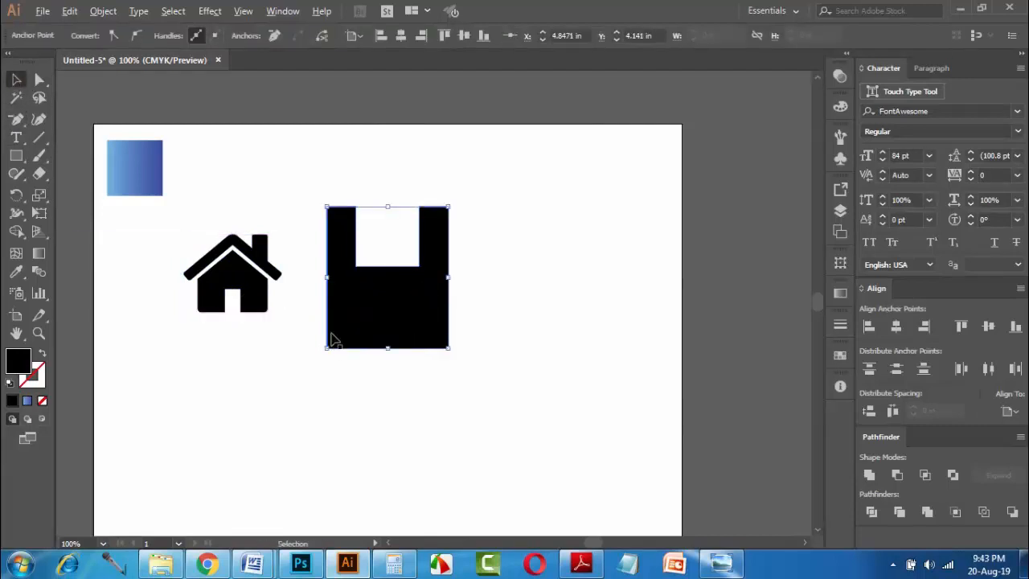
Step: Move the house icon onto the solid lower half of the H, with its base on the H's bottom edge
scroll(333, 338, up, 1)
scroll(336, 342, up, 1)
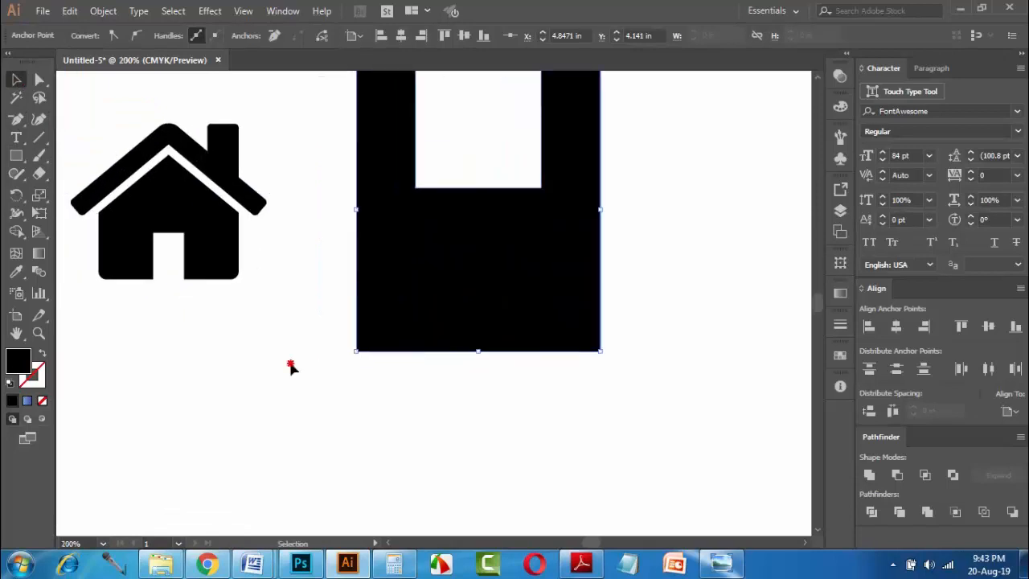
click(291, 366)
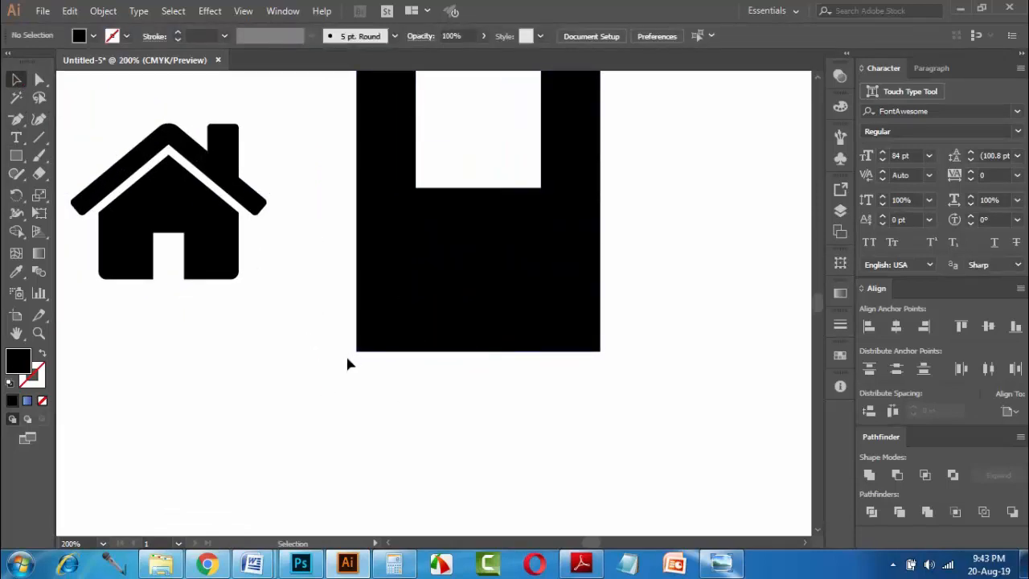
click(220, 231)
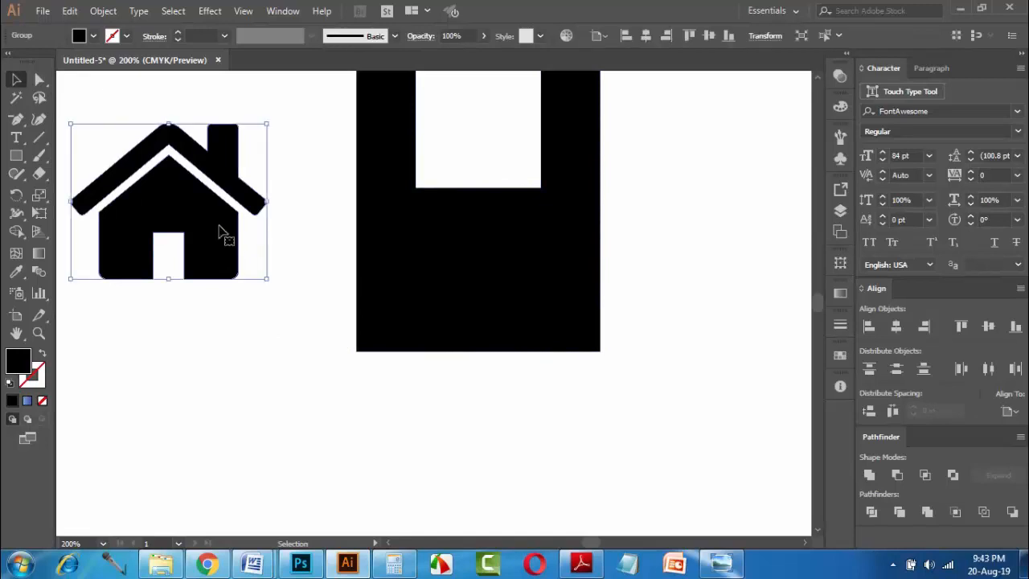
drag(222, 231, 525, 300)
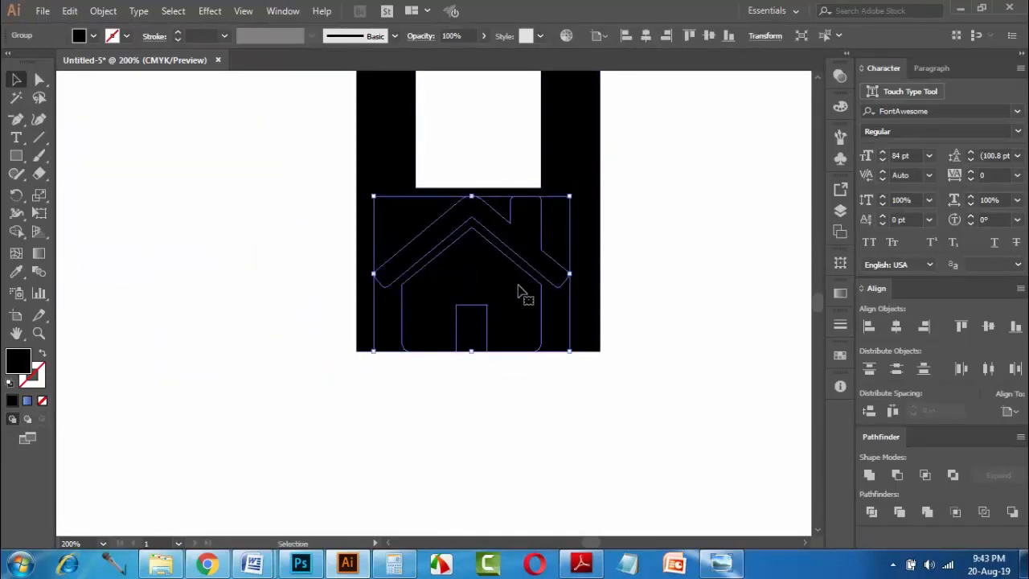
scroll(539, 305, up, 2)
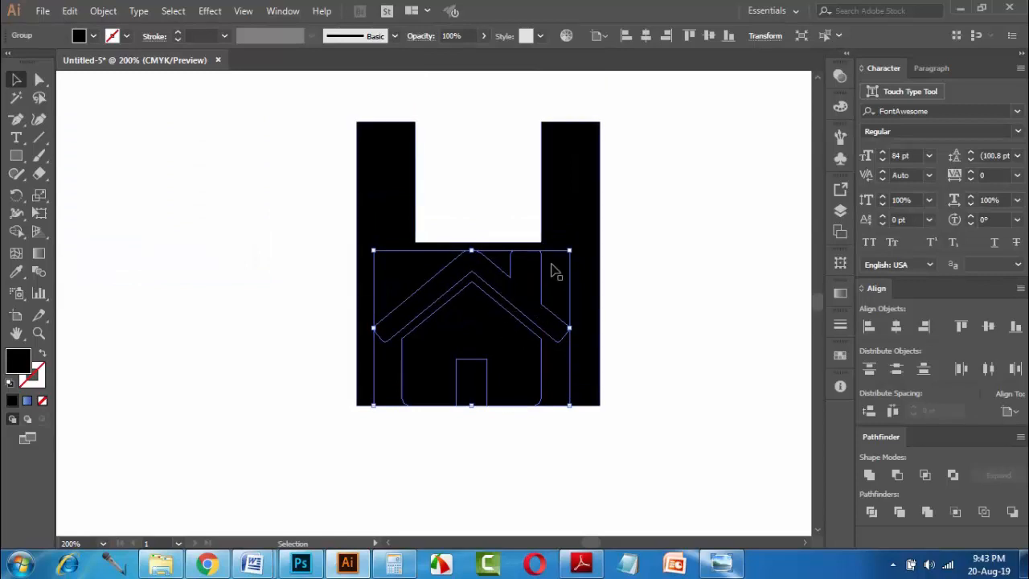
click(590, 384)
click(544, 453)
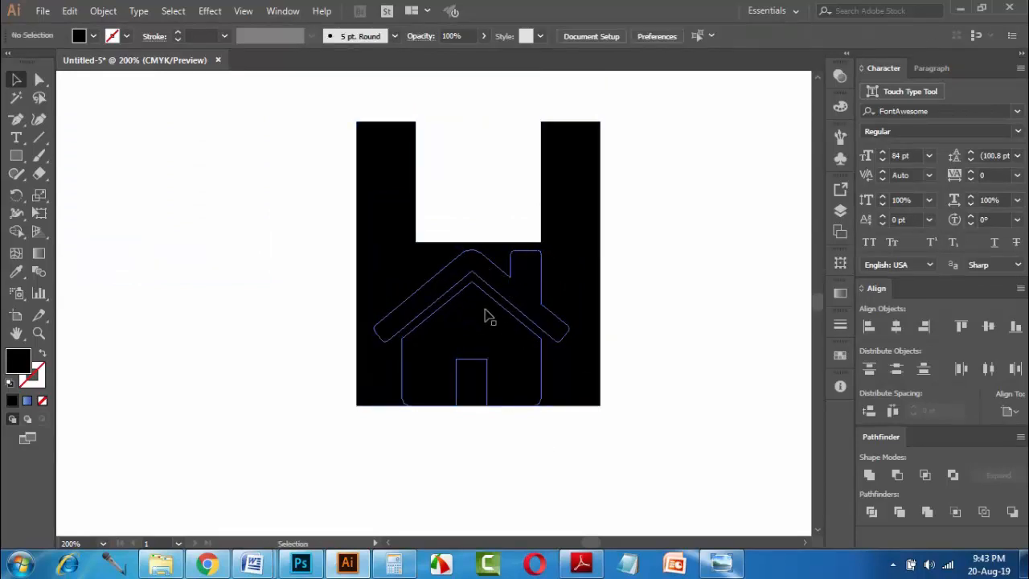
Step: Fill the house icon with magenta to distinguish it from the black H
click(486, 315)
click(107, 36)
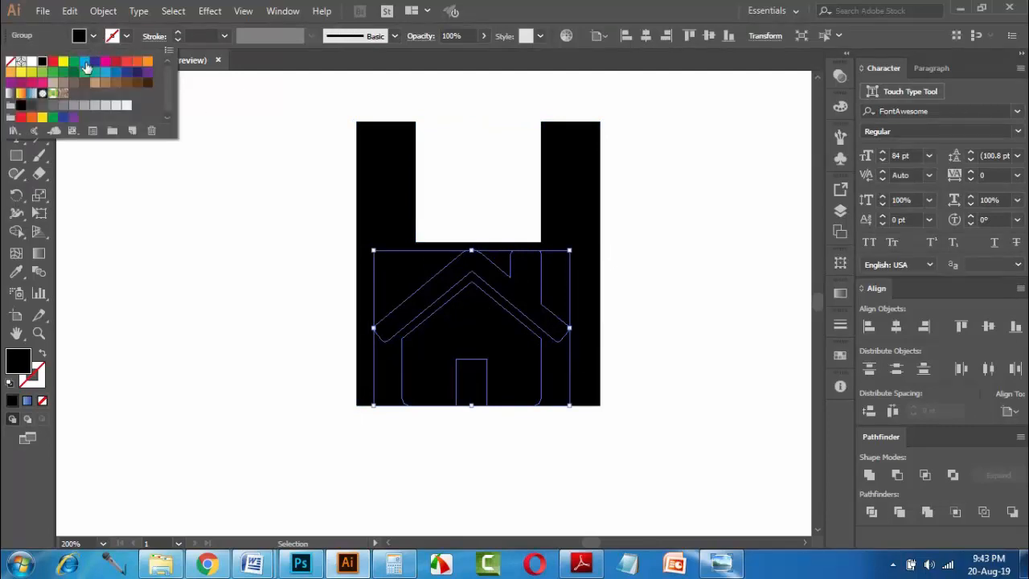
click(104, 62)
click(258, 324)
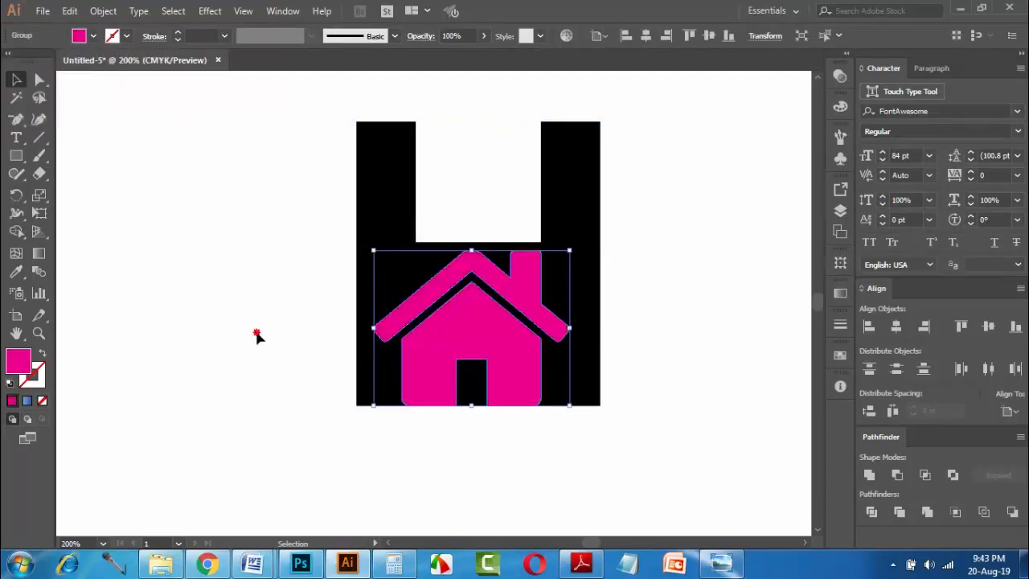
click(258, 336)
Step: Nudge the house icon down two increments so its base extends slightly past the H's bottom edge
click(457, 366)
key(Down)
key(Down)
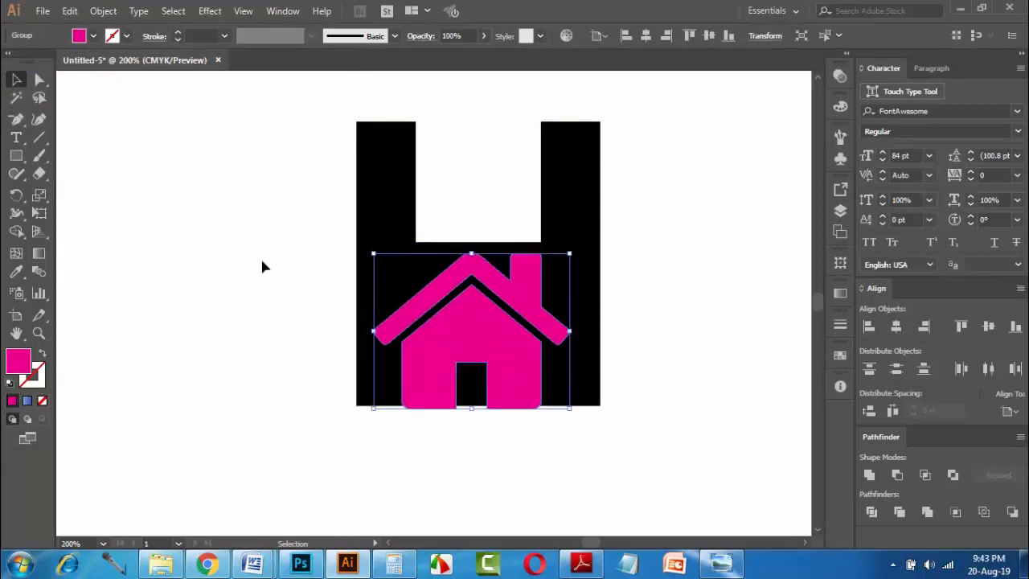
click(262, 267)
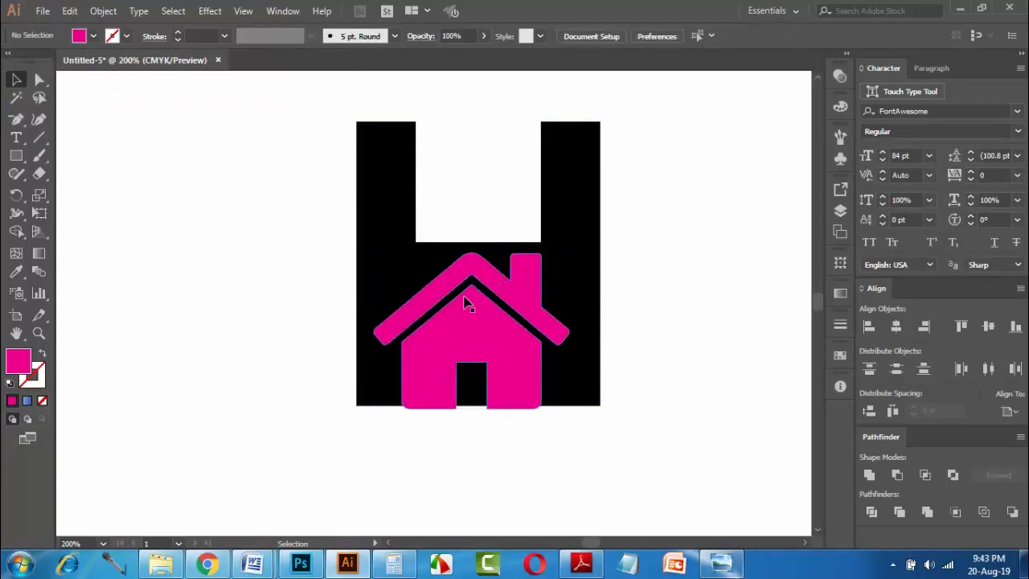
Step: Select the house together with the H and cut the house out of the letter with Minus Front
click(523, 360)
shift+click(587, 223)
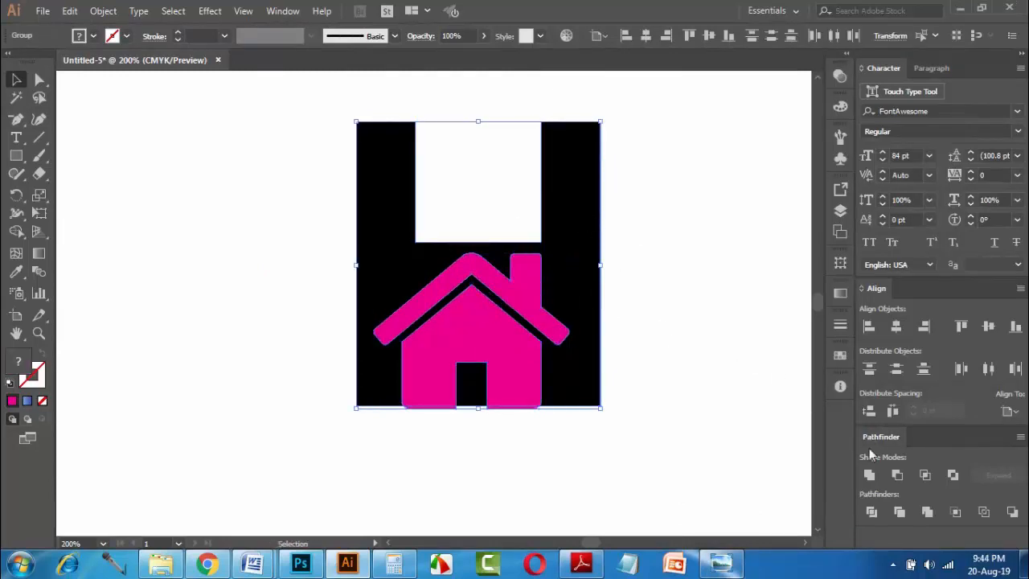
click(283, 13)
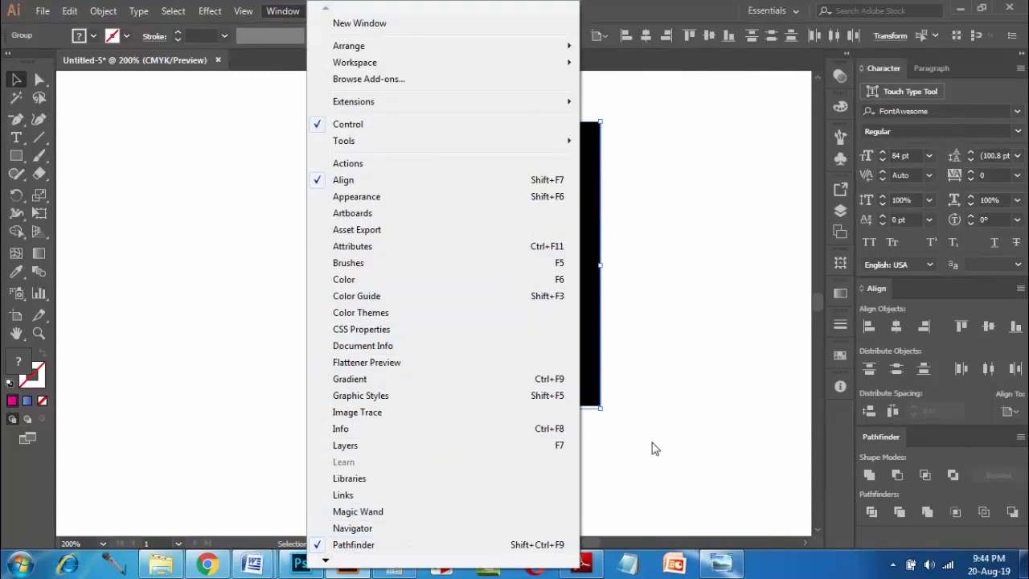
click(685, 424)
drag(629, 422, 545, 329)
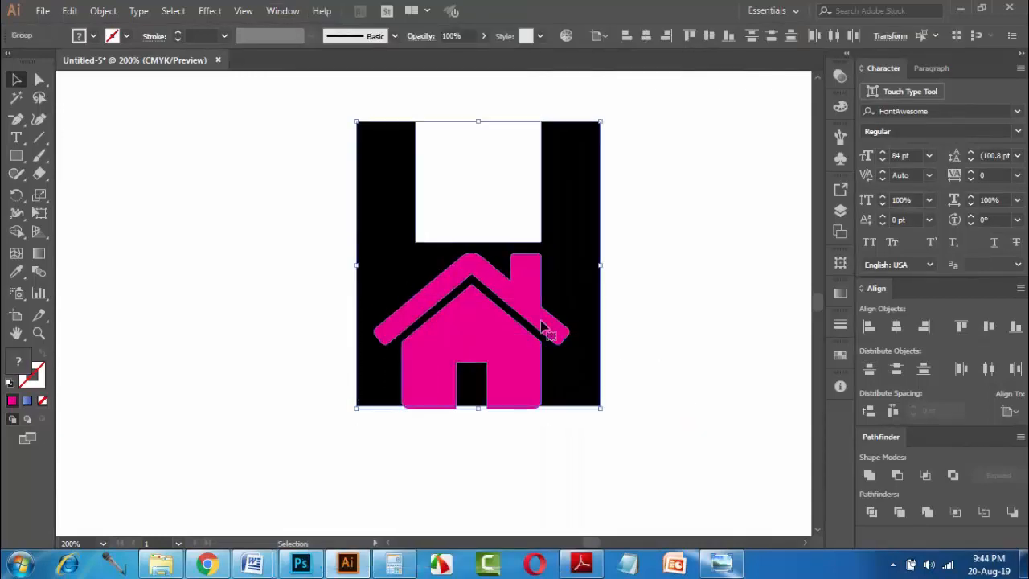
click(897, 476)
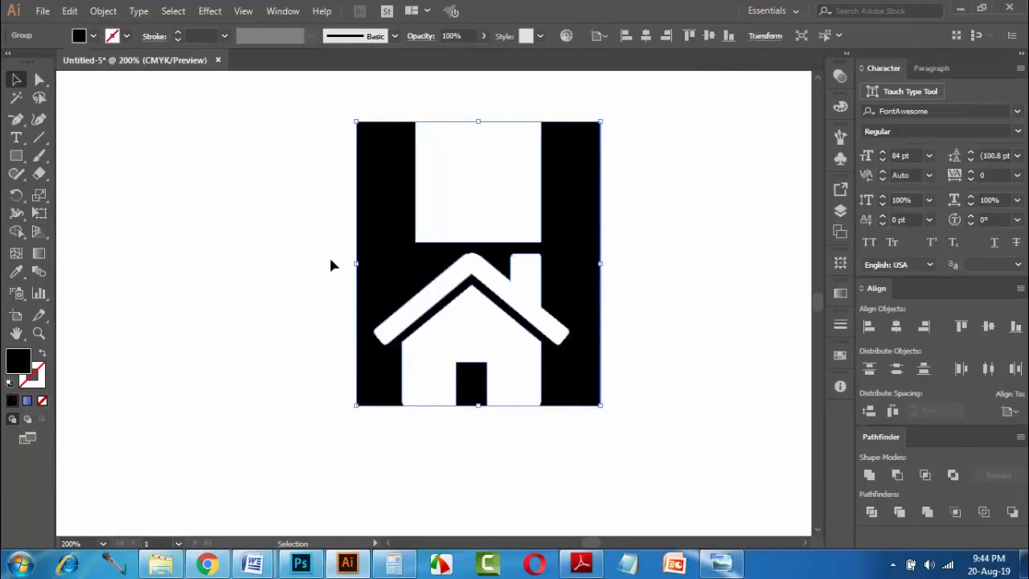
Step: Reposition the combined H and house shape in the upper middle of the artboard and deselect it
drag(404, 285, 328, 253)
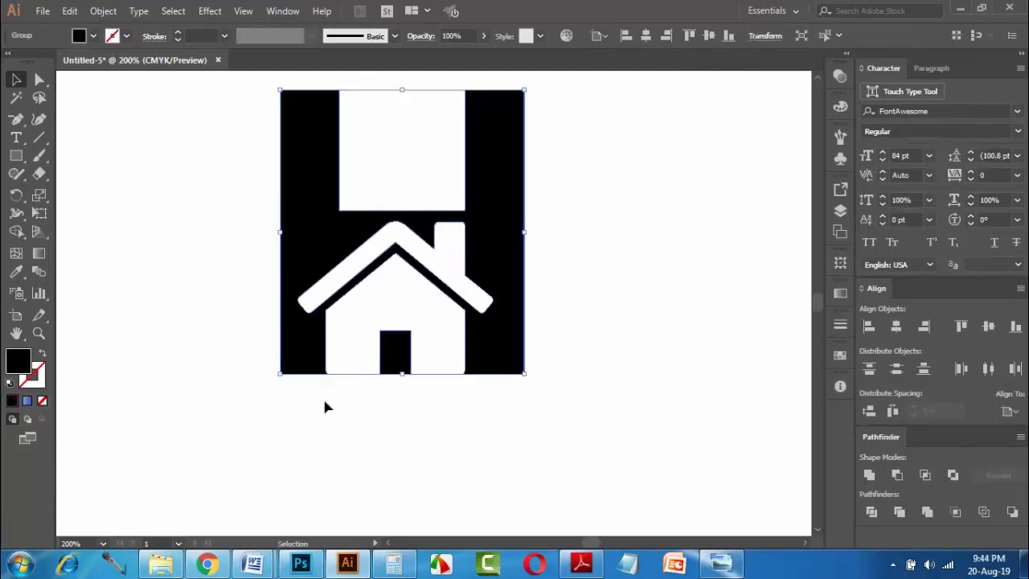
click(371, 420)
key(ctrl+minus)
key(ctrl+minus)
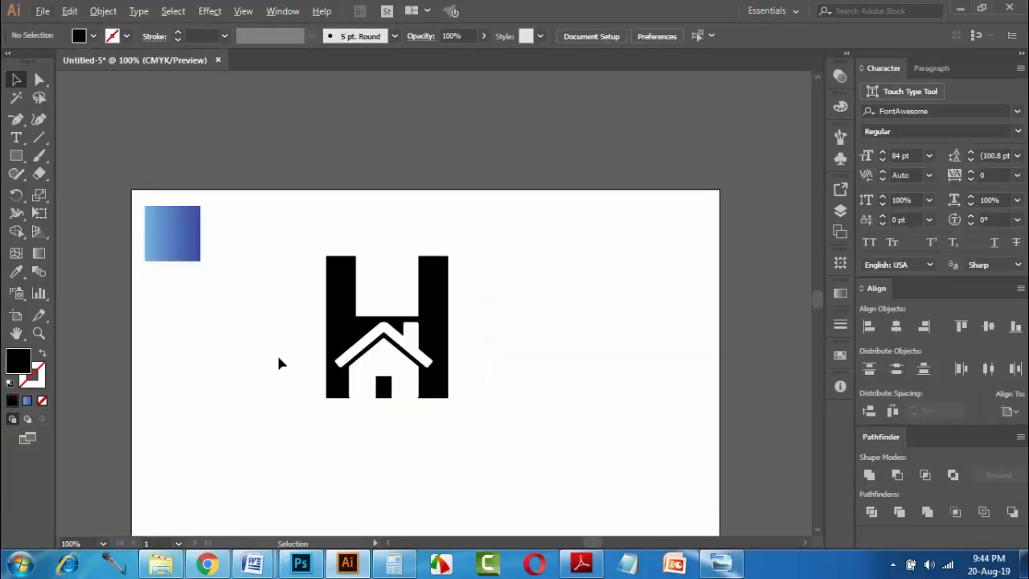
scroll(331, 253, down, 3)
drag(342, 228, 363, 218)
click(322, 263)
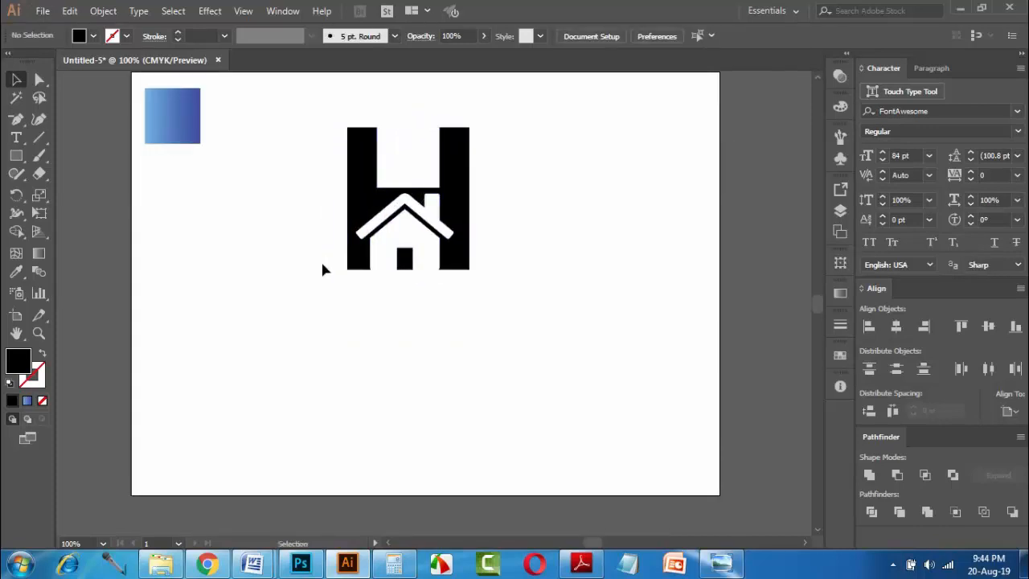
Step: Apply the blue gradient sampled from the square to the H and house shape with the Eyedropper
click(361, 213)
click(16, 272)
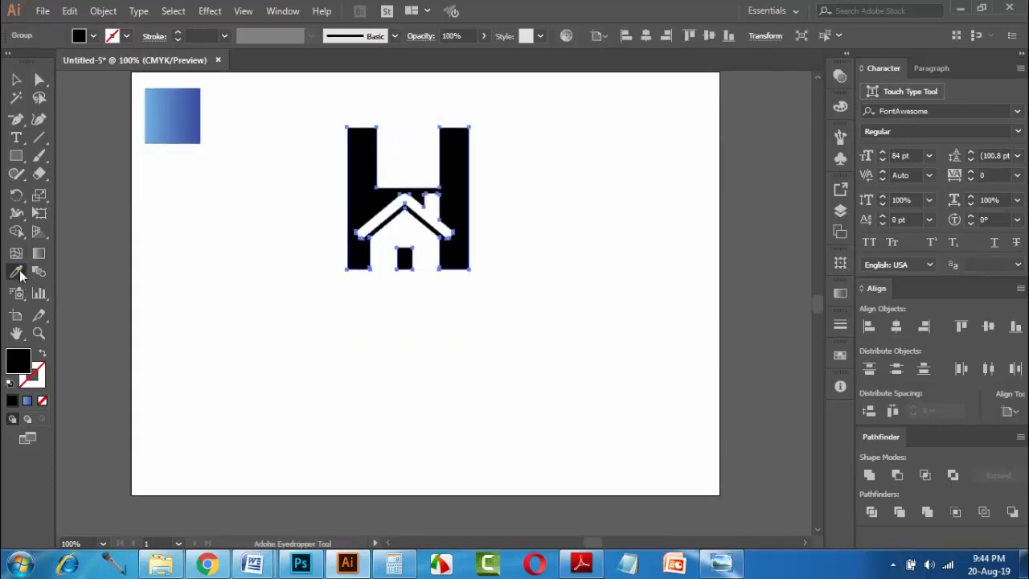
click(163, 127)
click(17, 80)
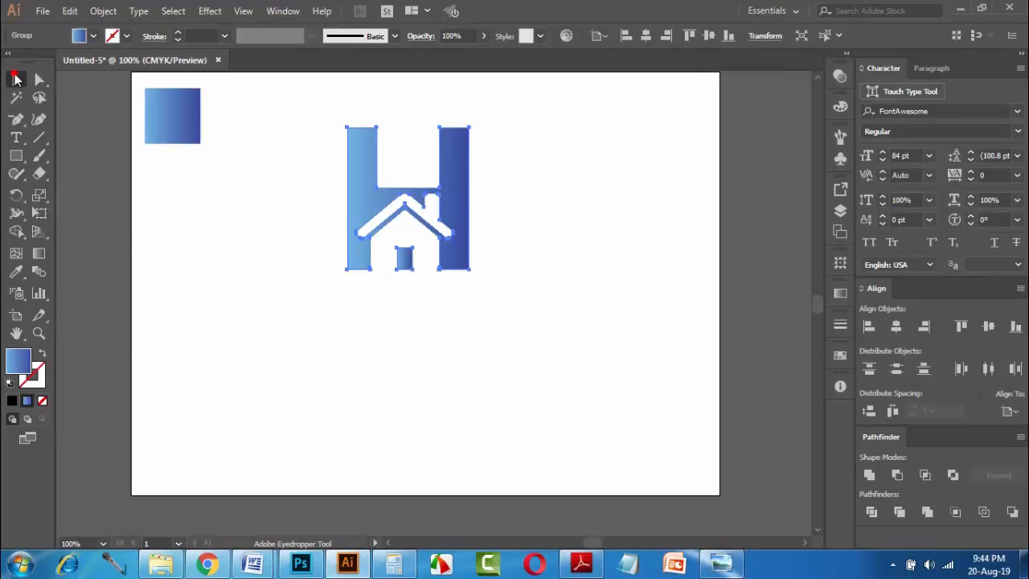
click(274, 241)
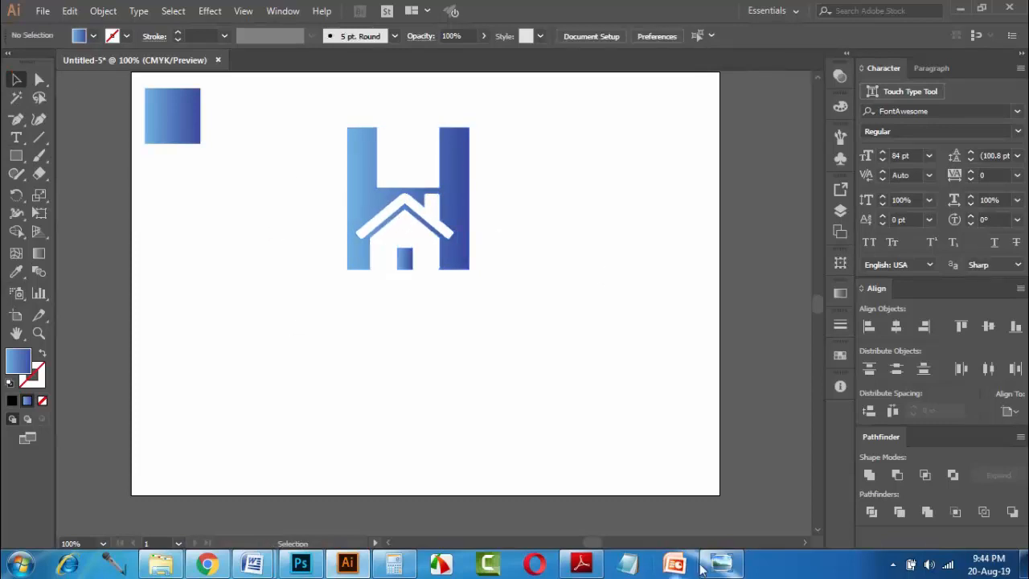
Step: Shorten the H's two upper arms slightly by moving their four top anchor points straight down together
click(381, 197)
click(313, 148)
click(40, 79)
scroll(399, 129, up, 2)
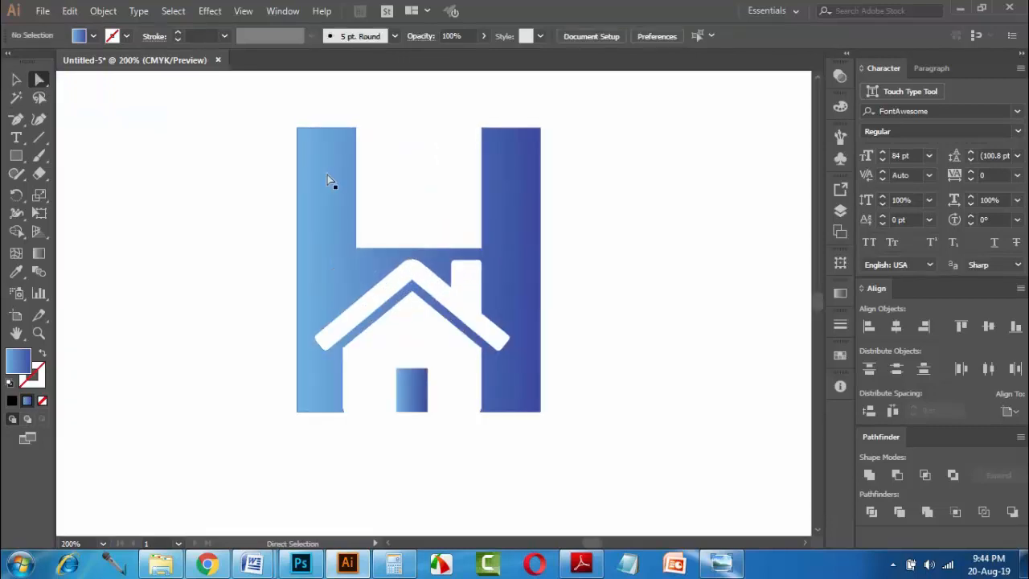
click(299, 141)
click(296, 129)
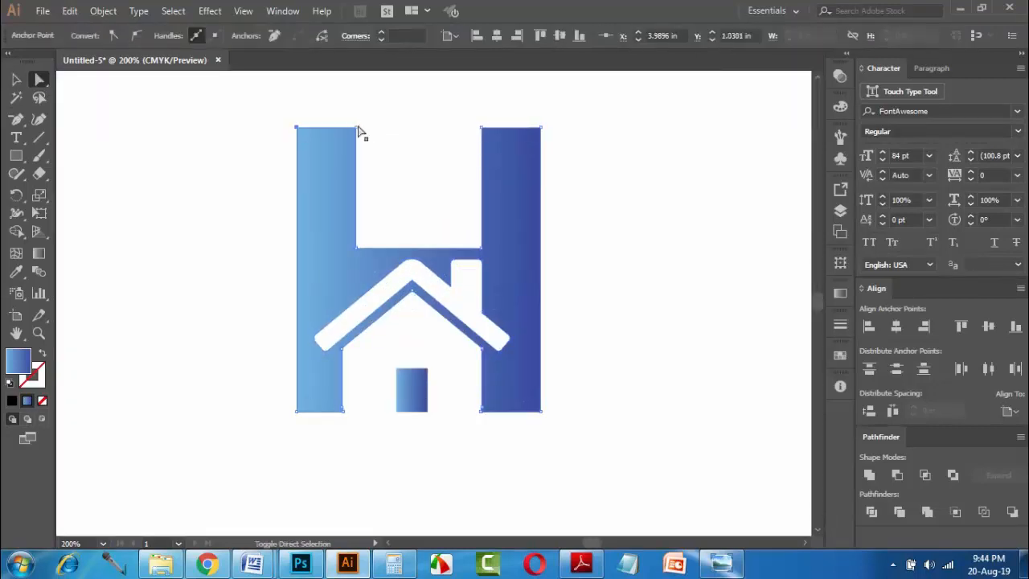
drag(274, 107, 576, 148)
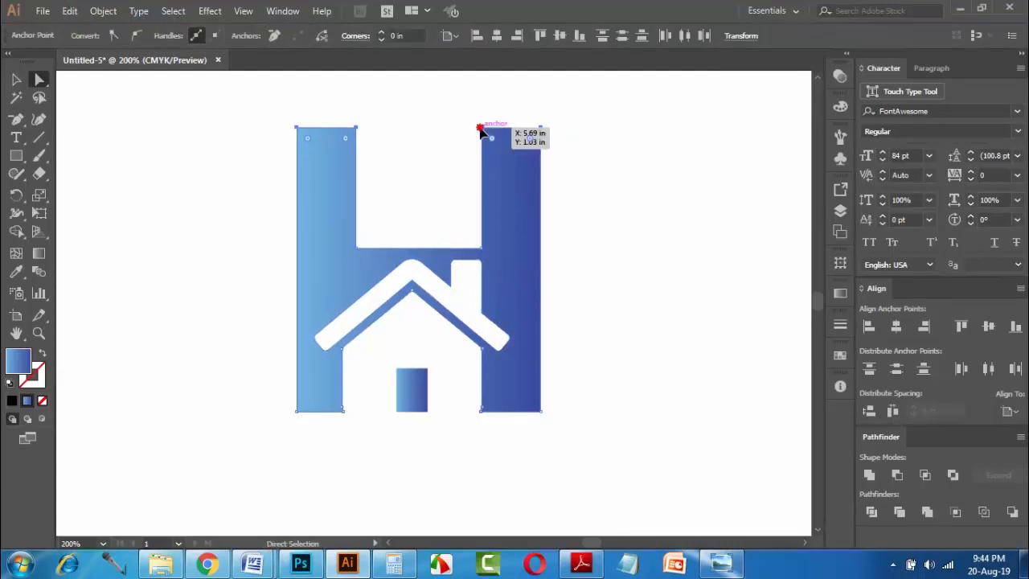
drag(480, 129, 482, 140)
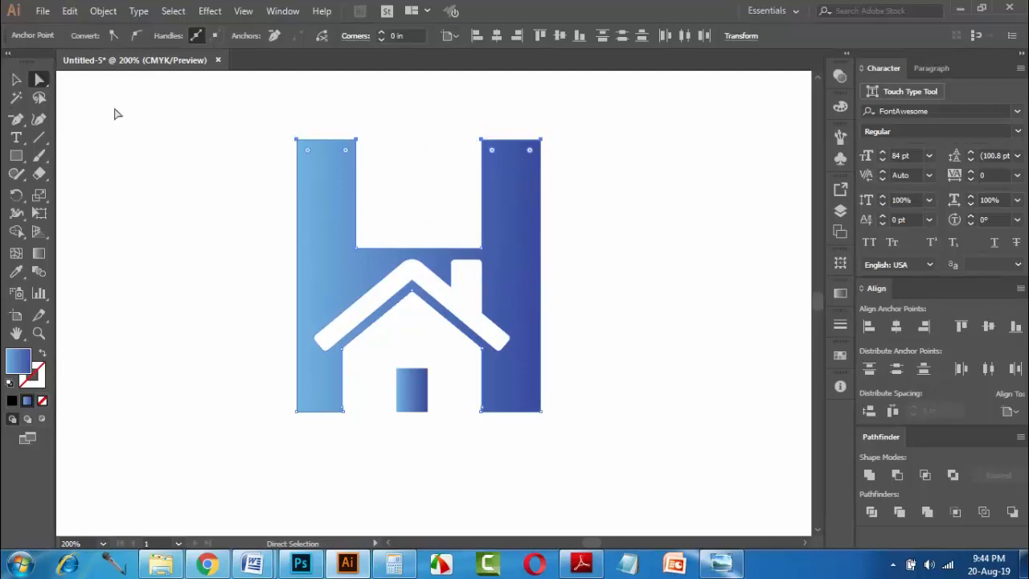
click(16, 80)
click(136, 206)
Step: Add the point text "home world" and place it roughly centred just below the H logo
scroll(375, 237, down, 1)
scroll(532, 241, down, 1)
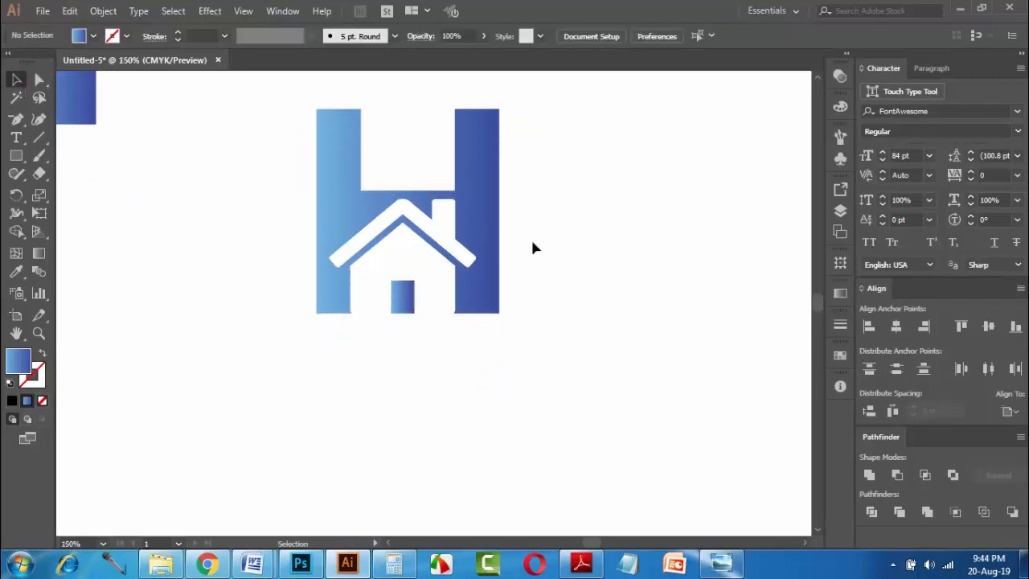
scroll(540, 250, down, 1)
drag(502, 326, 487, 315)
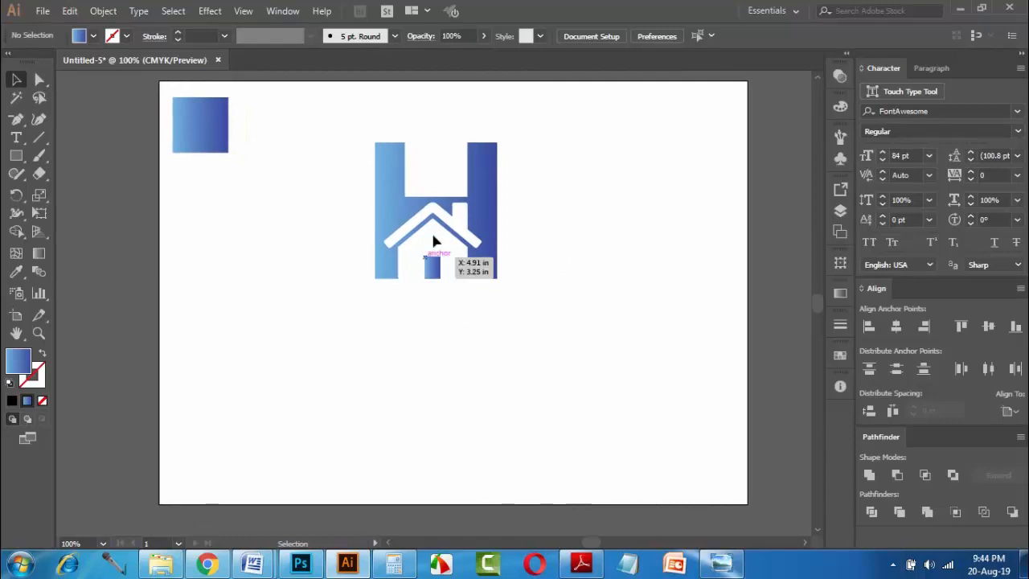
click(17, 136)
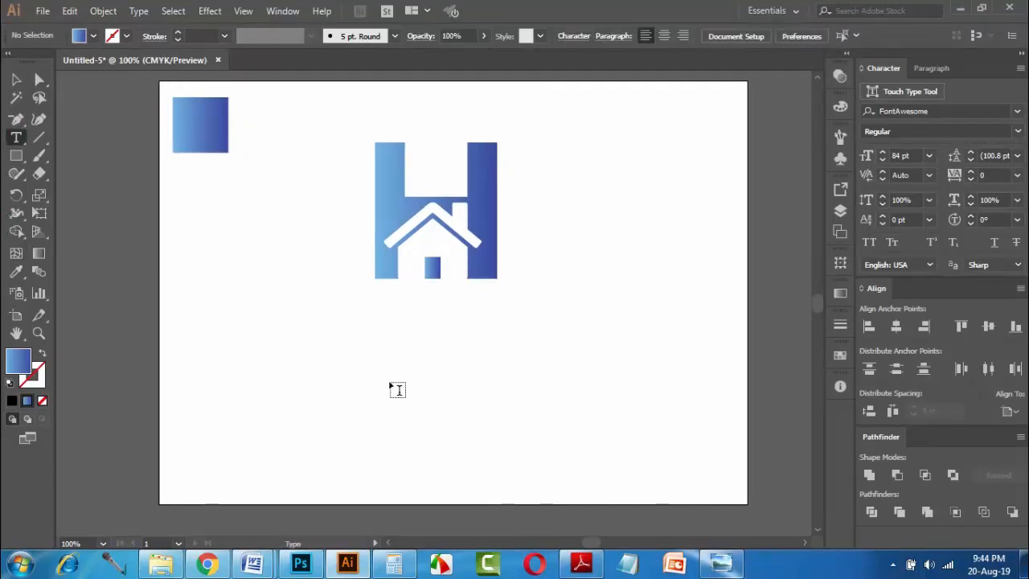
click(347, 323)
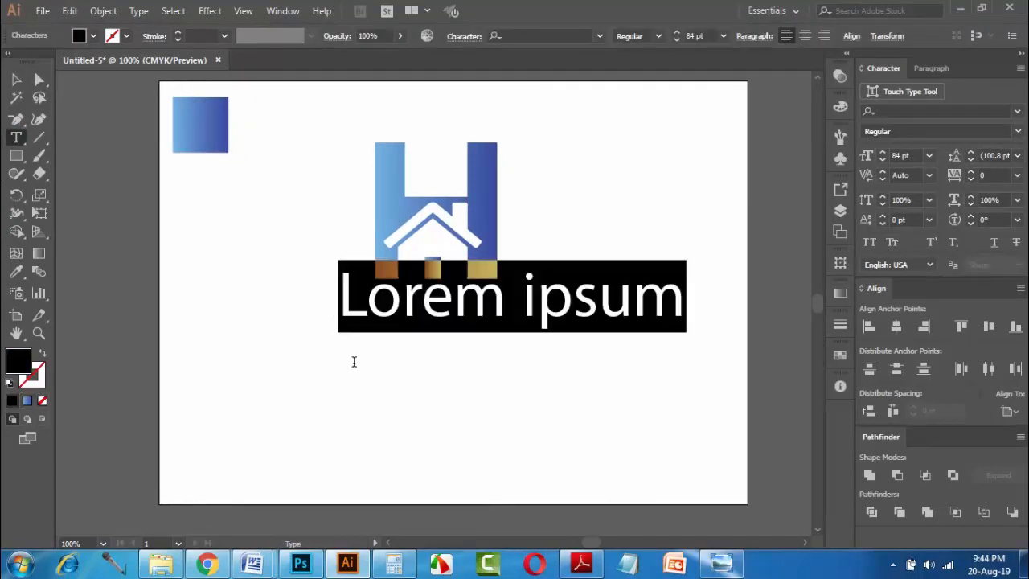
text(ho)
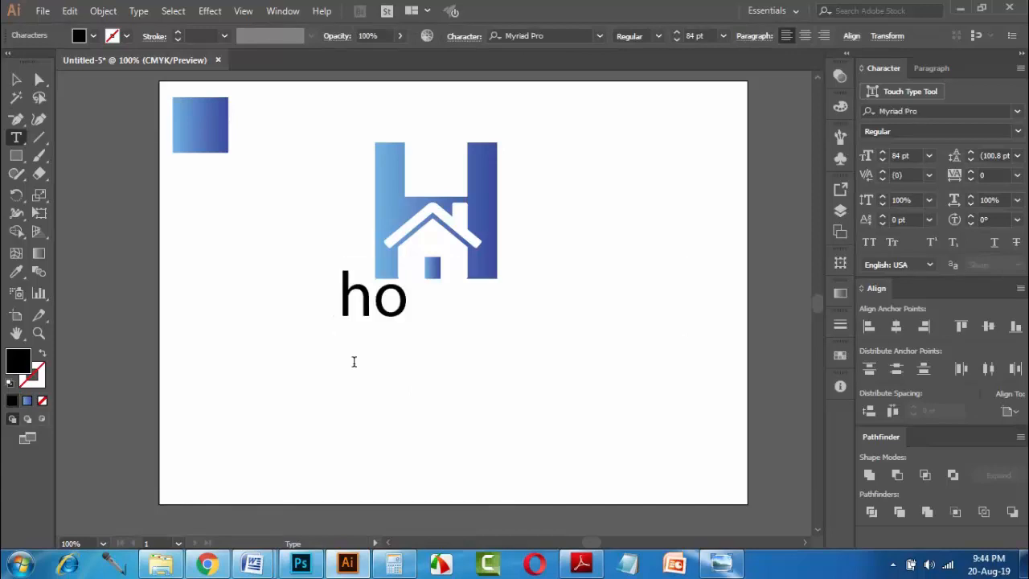
text(me world)
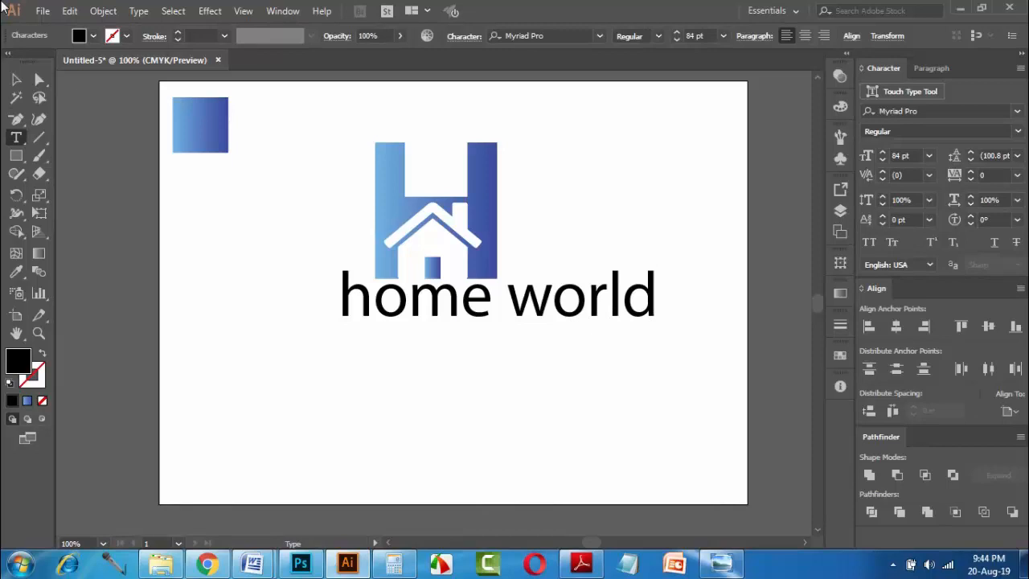
click(16, 79)
drag(491, 316, 438, 336)
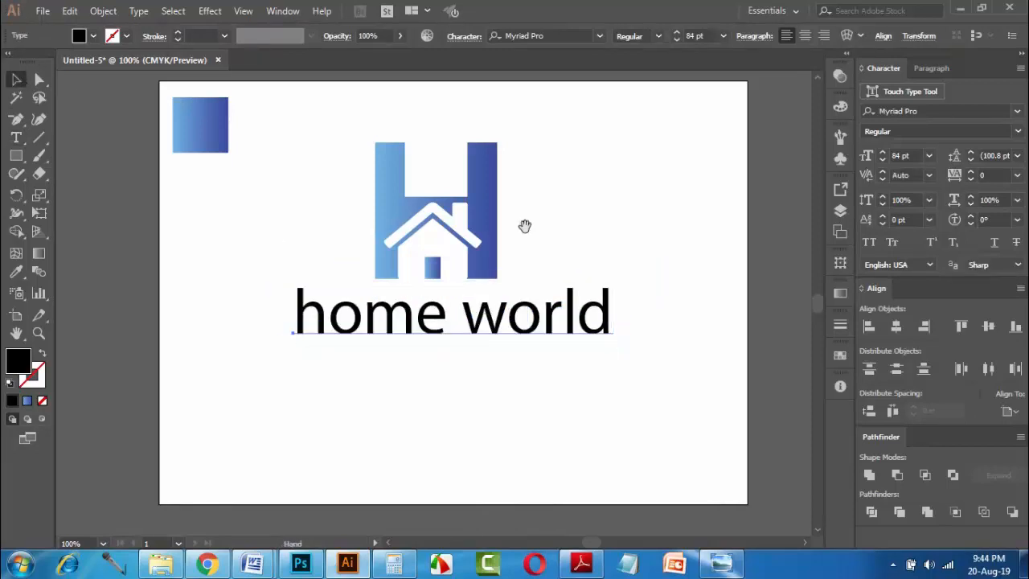
Step: Format the "home world" text in Lato Bold with All Caps applied
drag(526, 225, 447, 224)
click(599, 36)
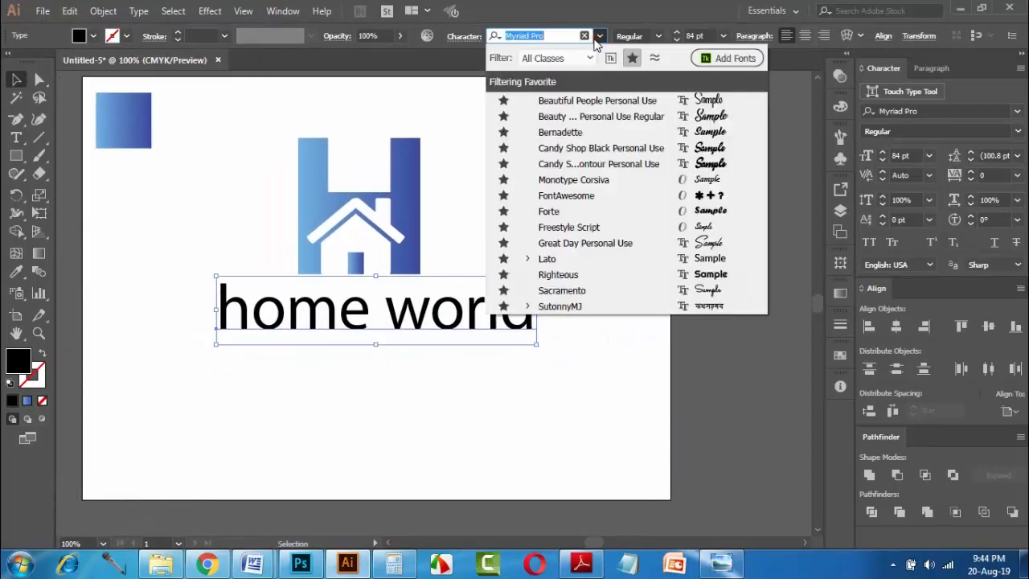
click(591, 258)
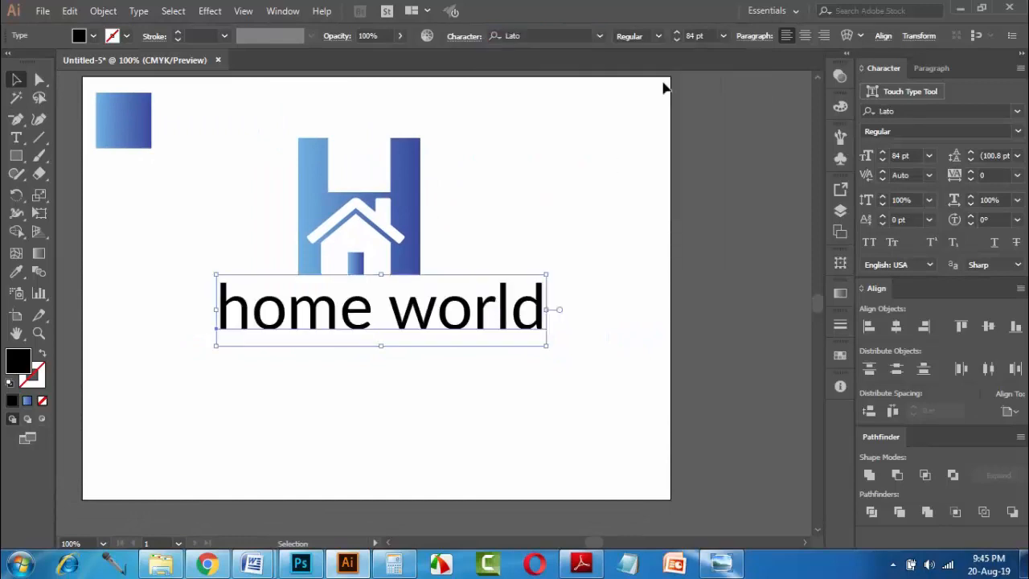
click(658, 36)
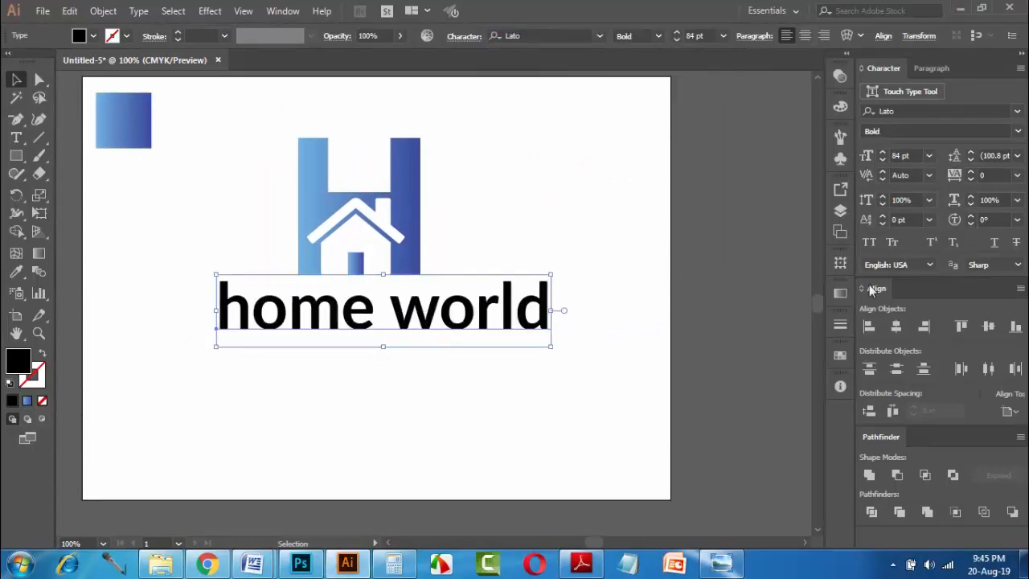
click(871, 242)
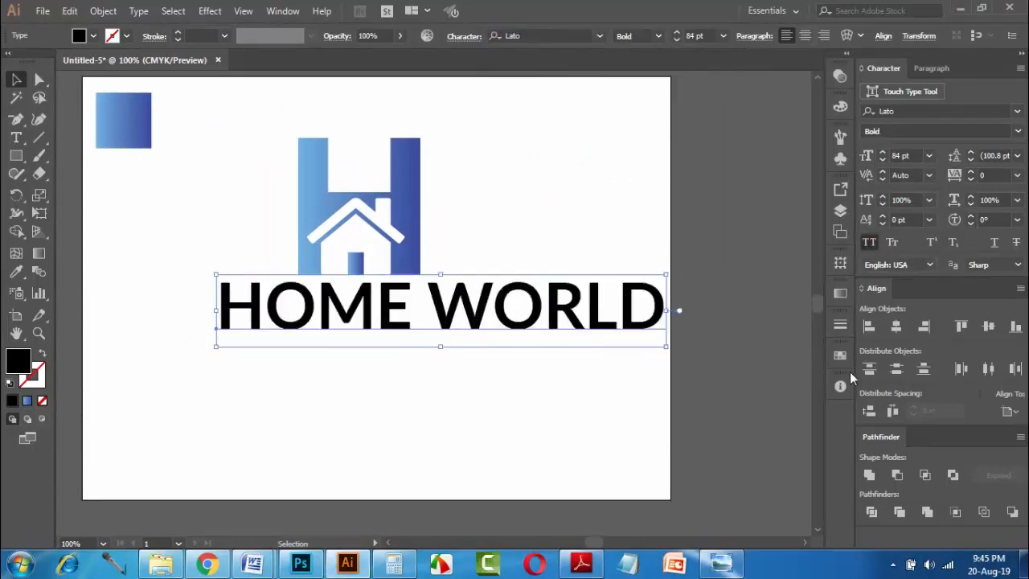
Step: Centre the company name horizontally on the artboard and scale it down to about 52 pt, keeping alignment relative to the artboard
click(897, 328)
drag(151, 275, 229, 293)
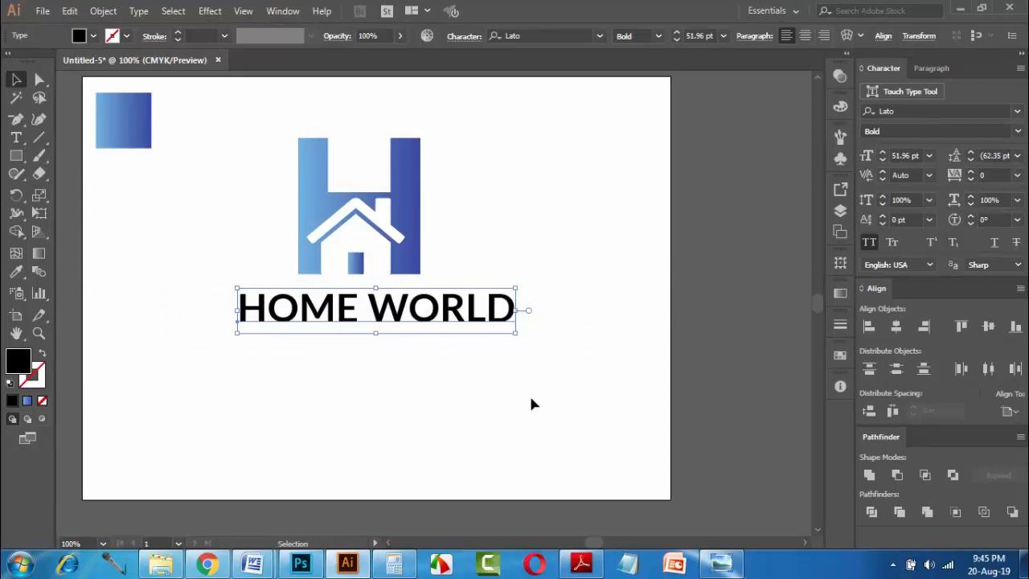
click(1006, 408)
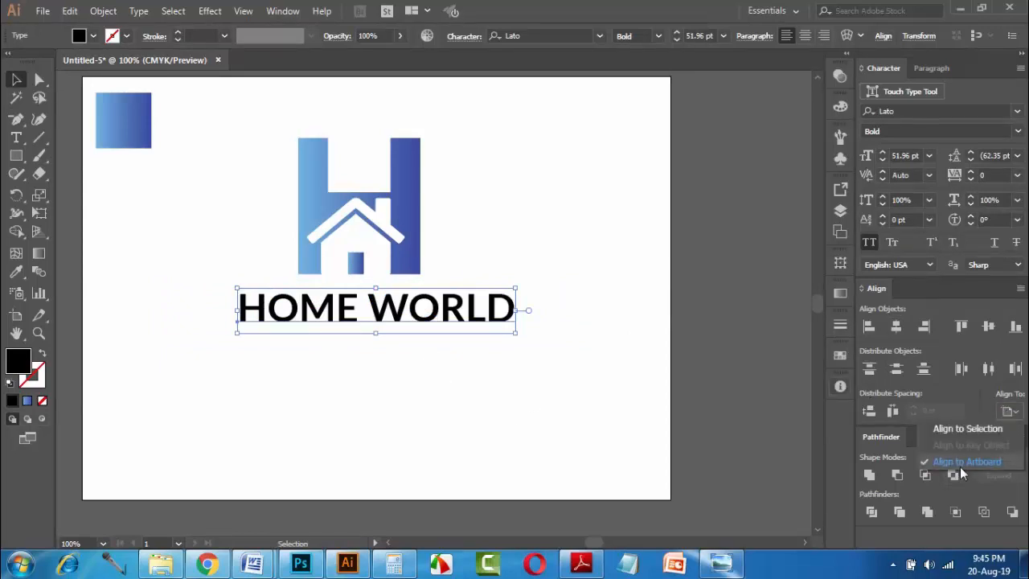
click(933, 463)
Step: Centre the H and house logo horizontally on the artboard and deselect it
click(432, 367)
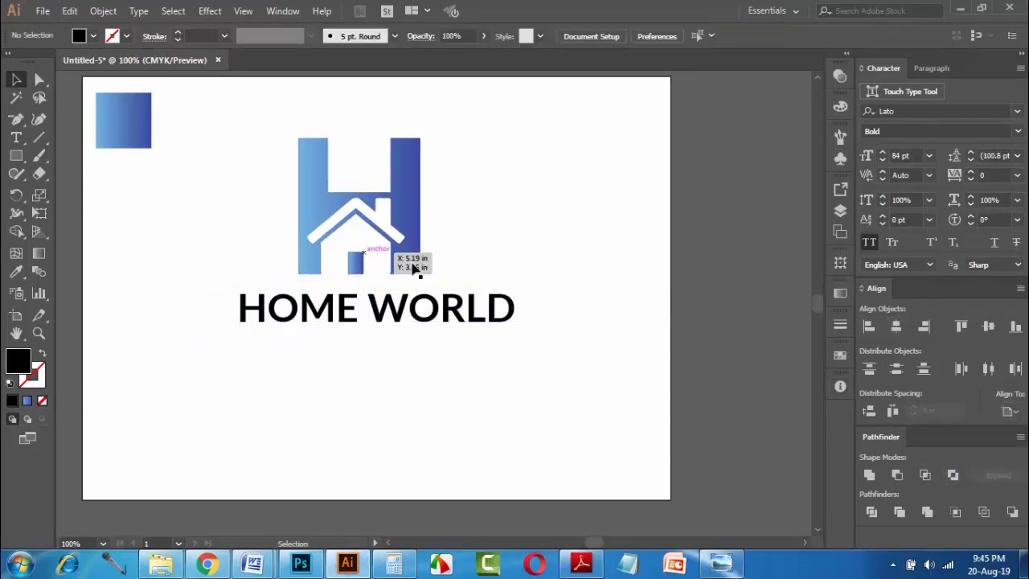
drag(482, 229, 330, 224)
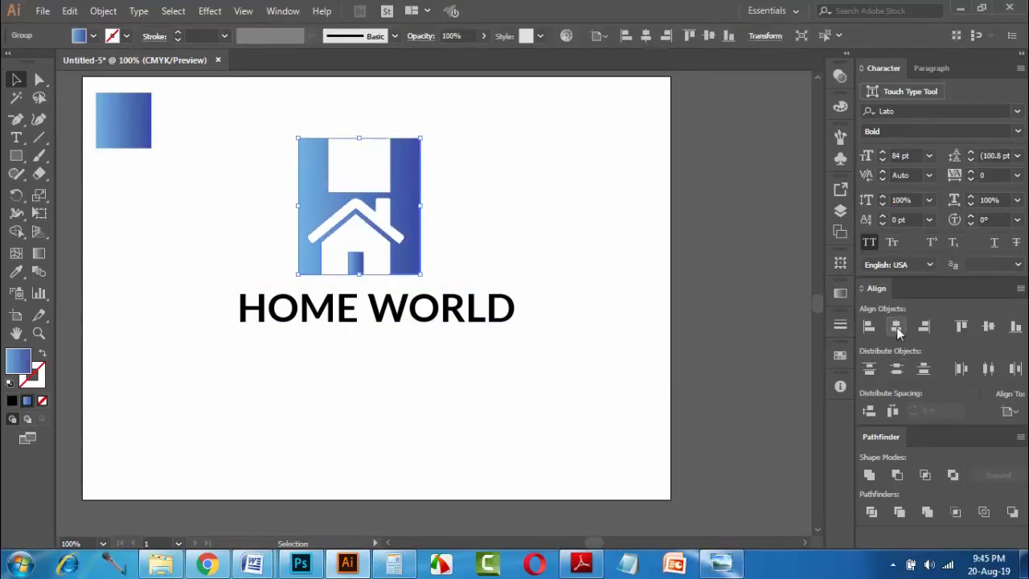
click(897, 326)
click(333, 366)
Step: Change the HOME WORLD text to the Lato Black weight and centre it horizontally on the artboard again
click(384, 306)
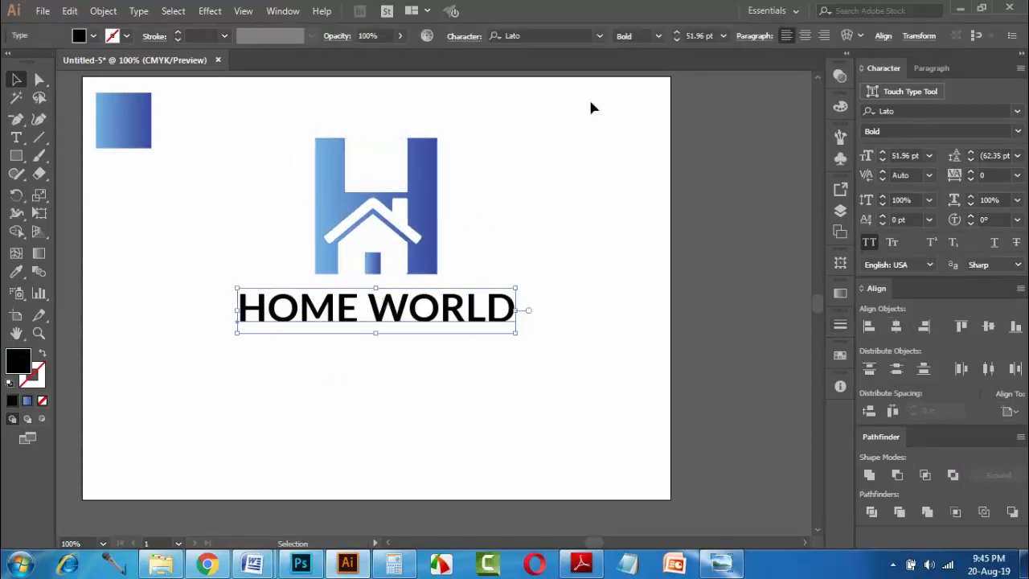
click(658, 36)
click(650, 167)
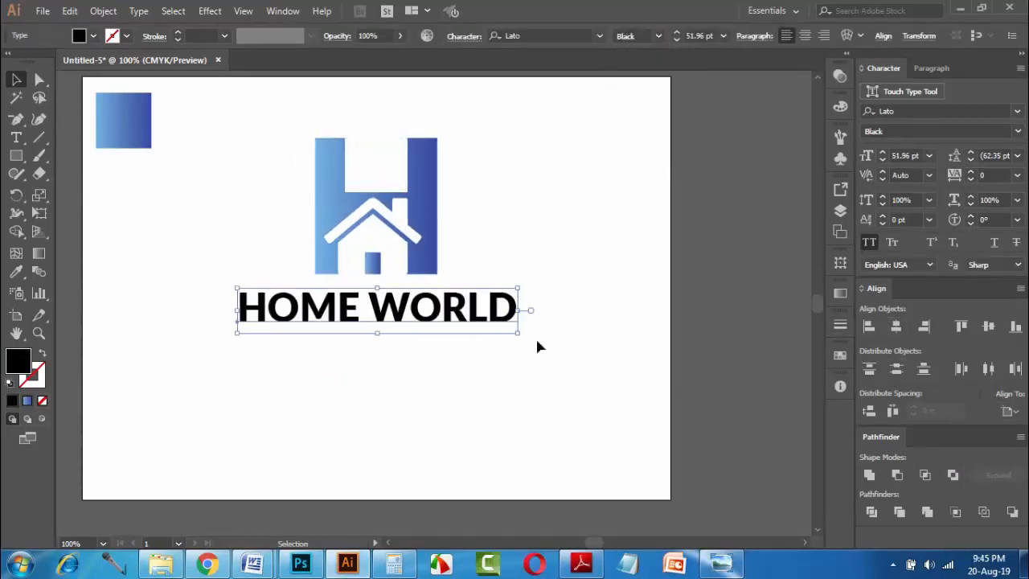
click(896, 326)
click(333, 361)
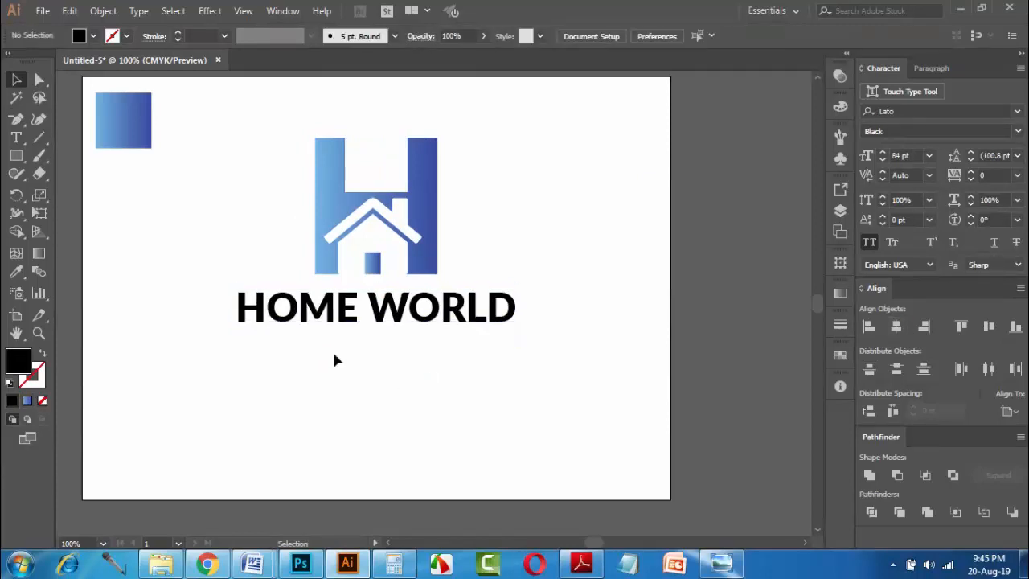
Step: Add the tagline "YOUR REAL ESTATE SOLUATION" below the company name in Lato Medium at 24 pt
click(17, 140)
click(238, 366)
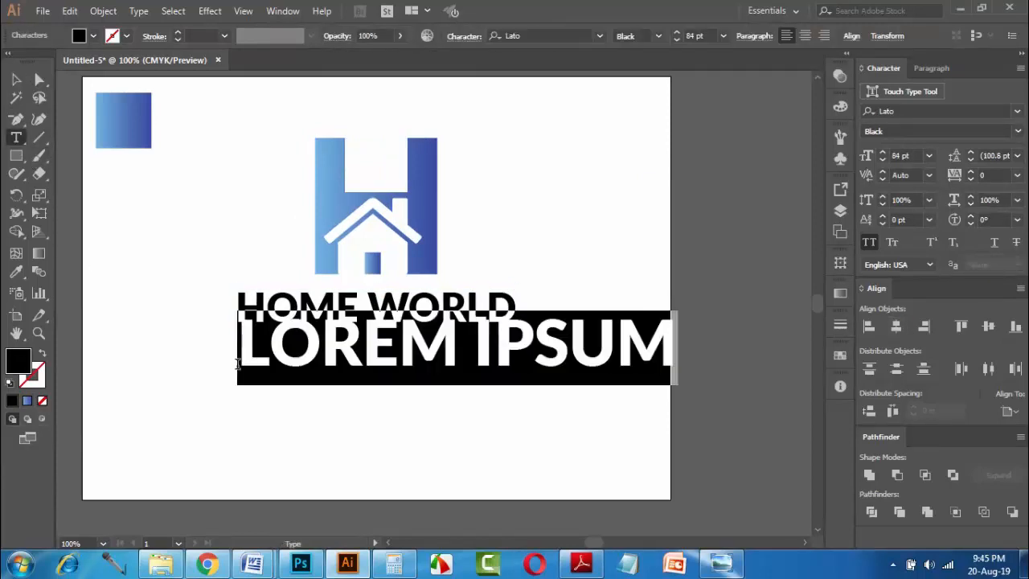
click(657, 36)
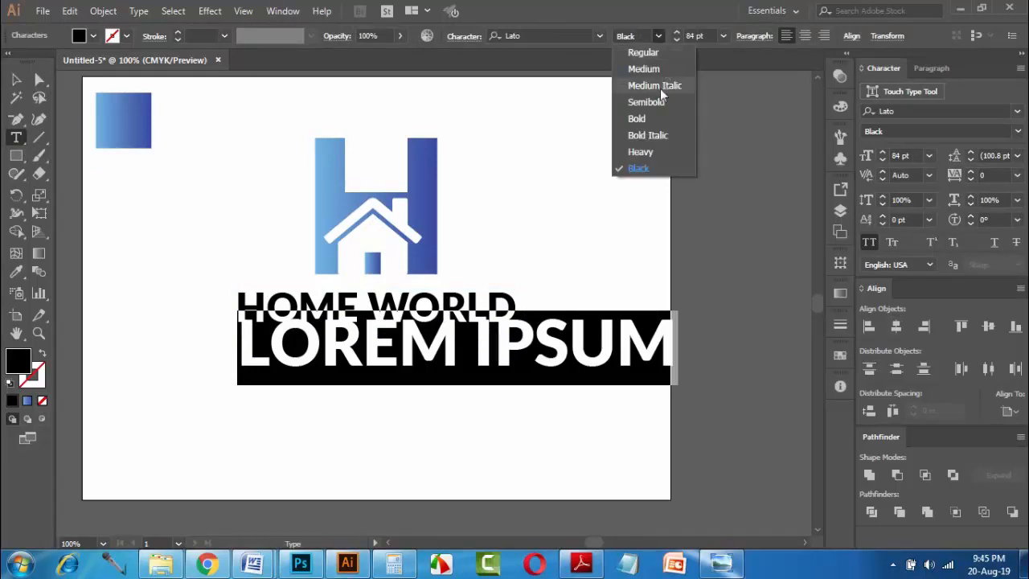
click(646, 69)
click(723, 36)
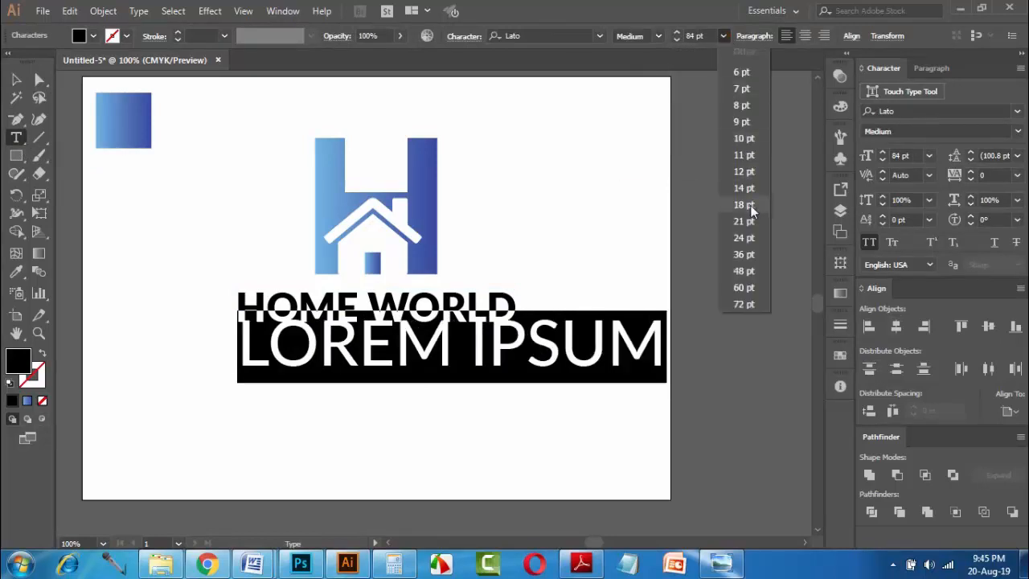
click(744, 237)
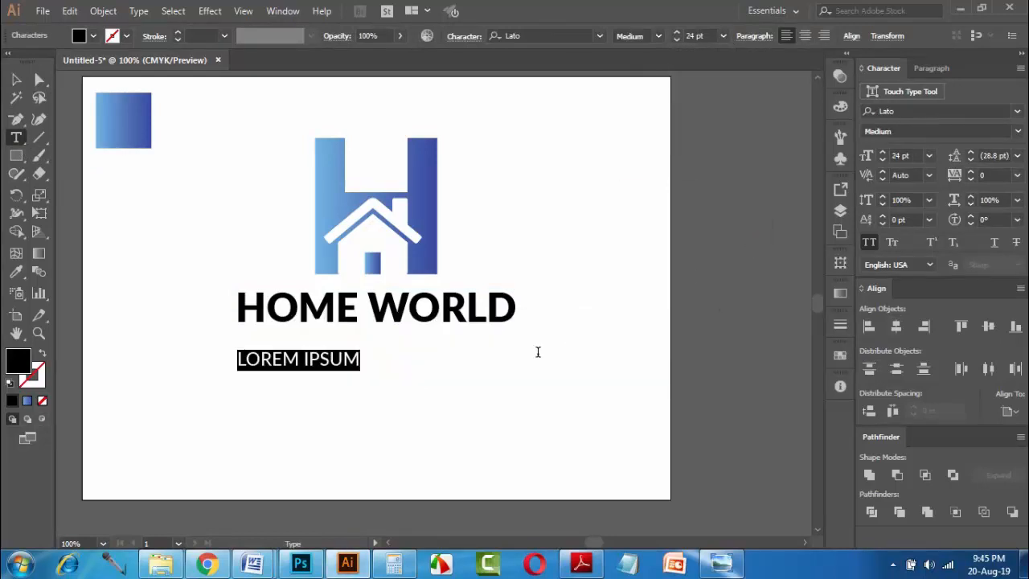
text(YOUR REAL ESTATE SOLUATION)
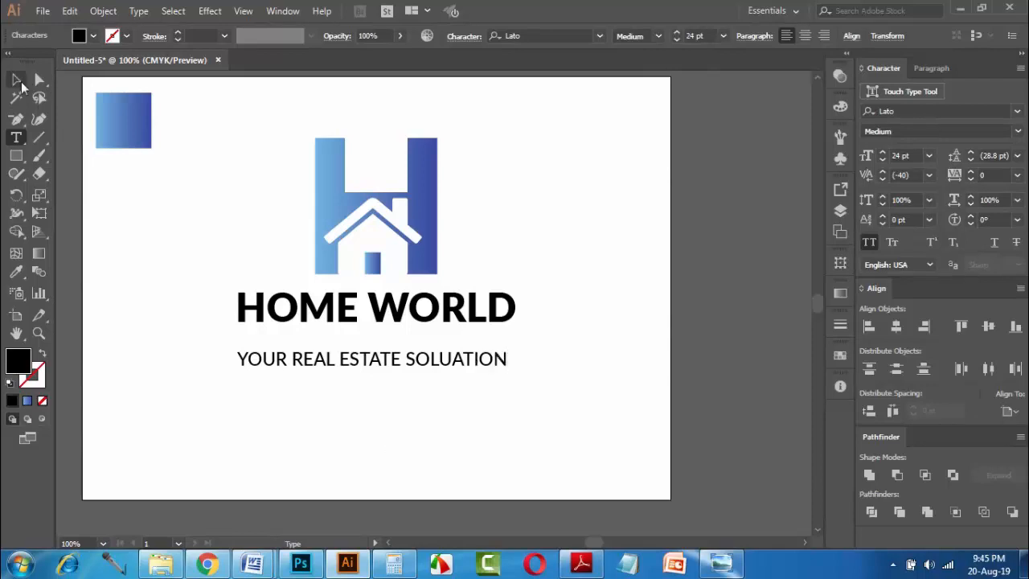
Step: Centre the tagline horizontally on the artboard and move it up closer to the company name
click(16, 80)
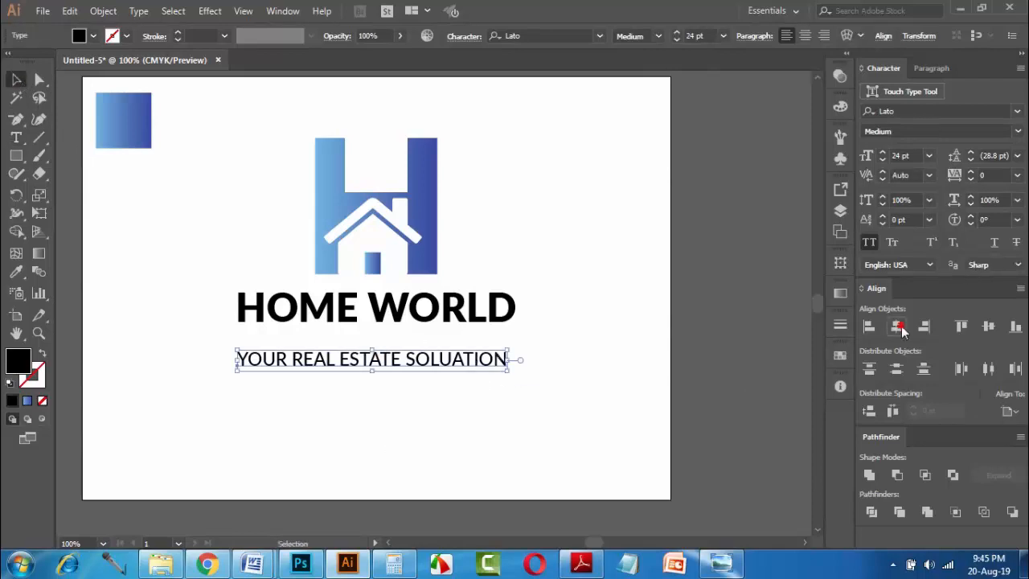
drag(386, 361, 386, 348)
click(586, 391)
scroll(366, 353, down, 1)
scroll(366, 352, up, 1)
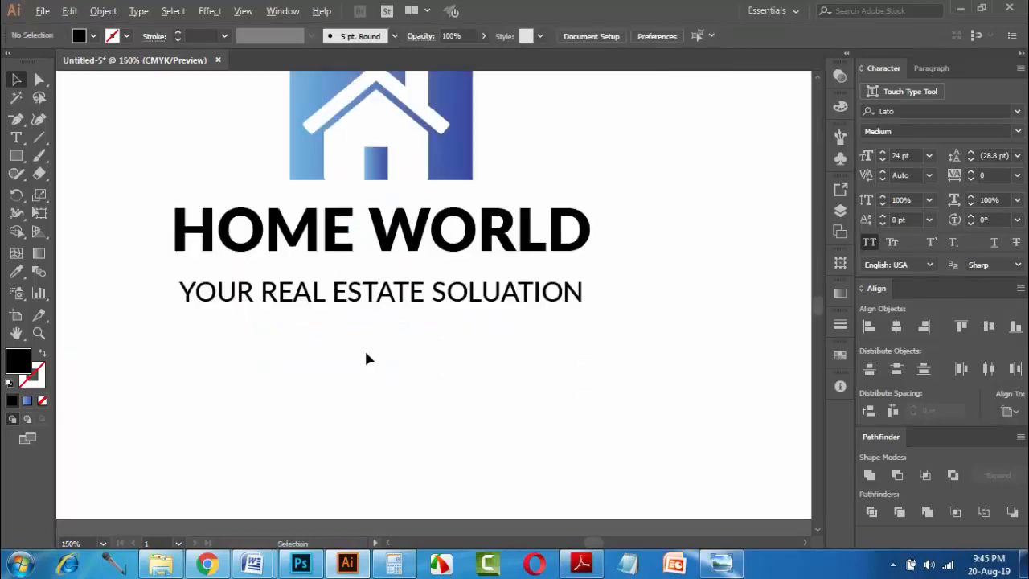
Step: Enlarge the tagline slightly to about 24.6 pt so its width nearly matches the company name
click(510, 291)
drag(584, 306, 591, 312)
click(391, 356)
scroll(391, 356, down, 1)
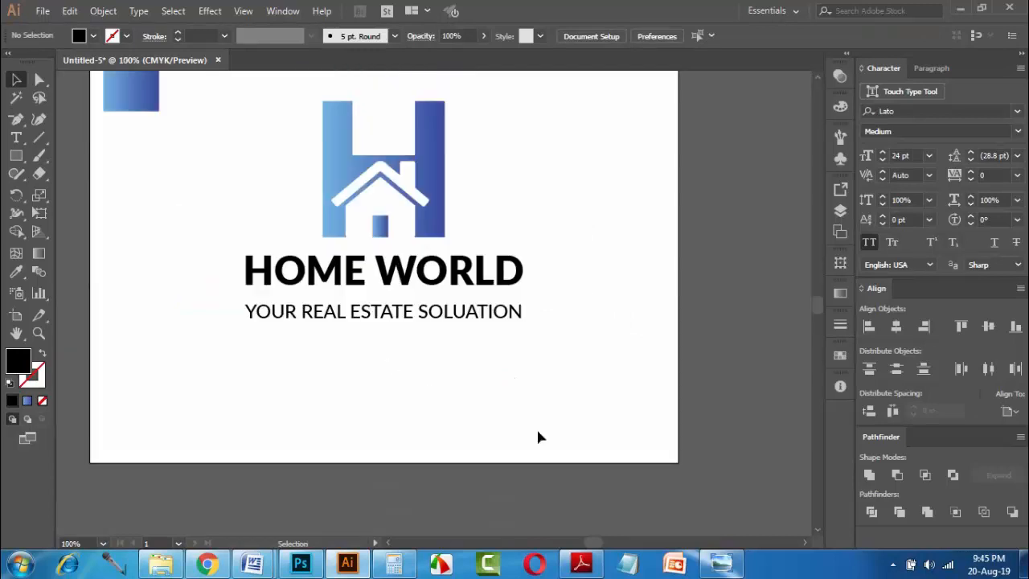
Step: Fill both the company name and the tagline with the dark blue swatch
click(334, 269)
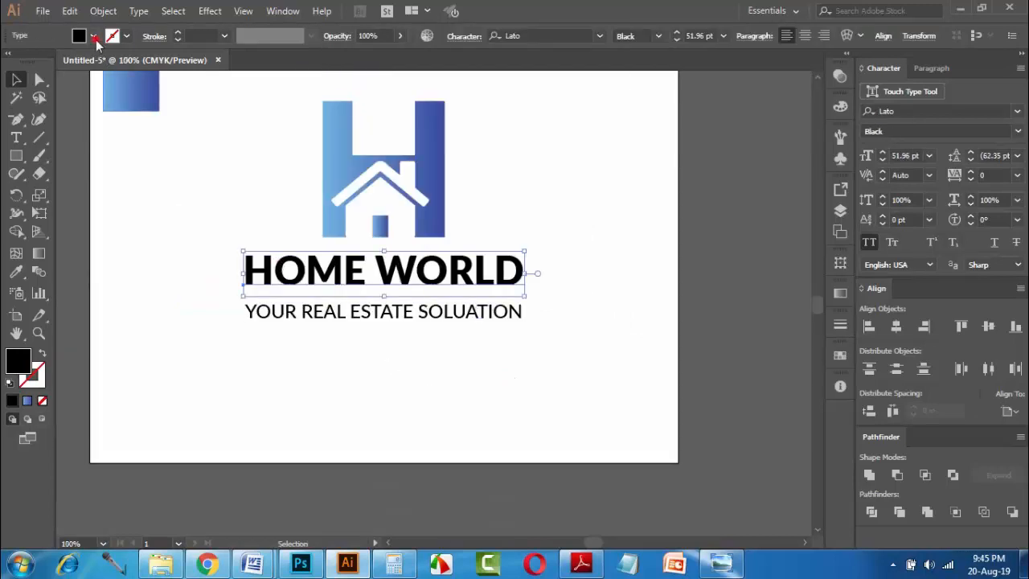
click(94, 37)
click(95, 64)
click(303, 322)
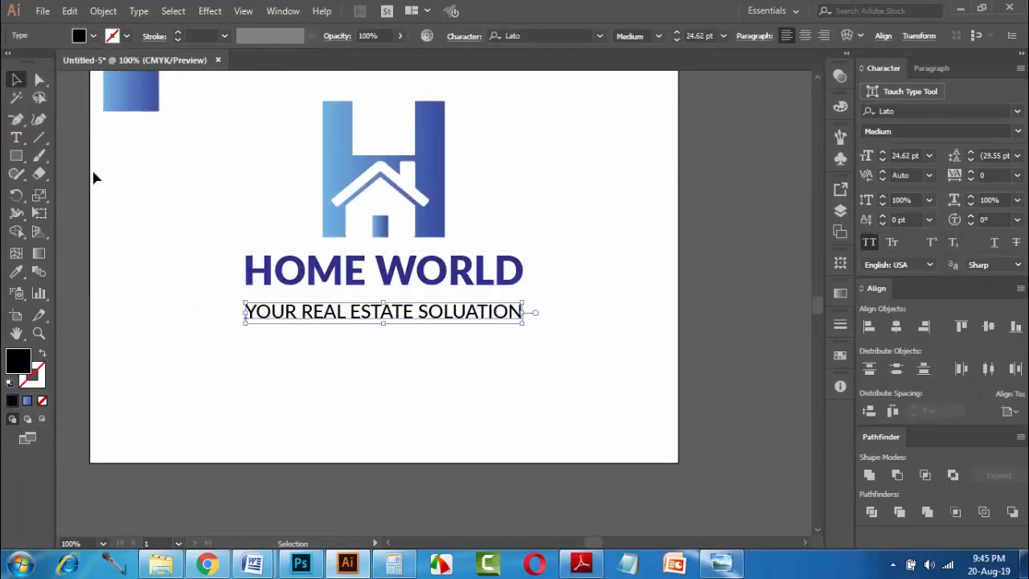
click(93, 36)
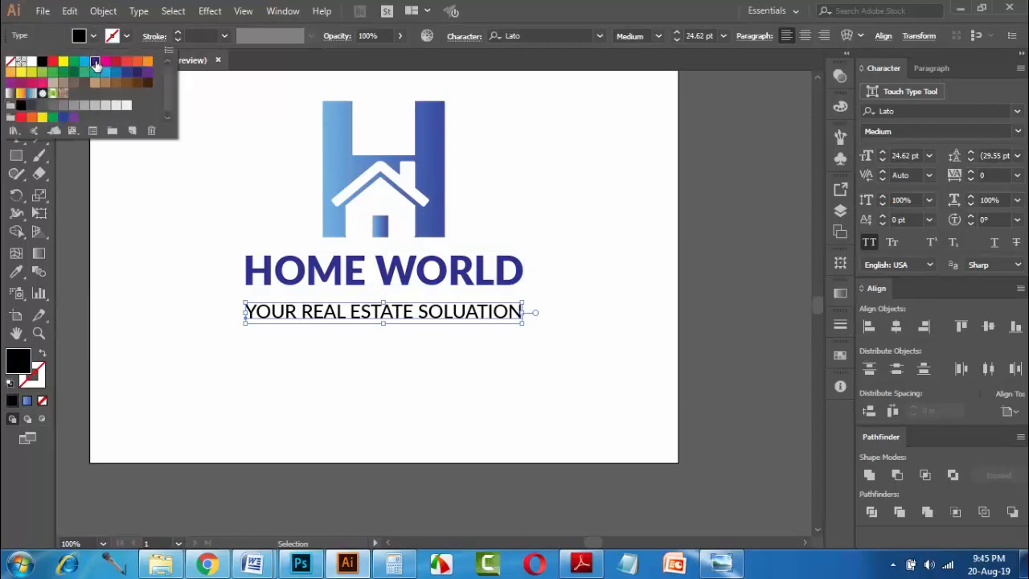
click(96, 66)
click(195, 294)
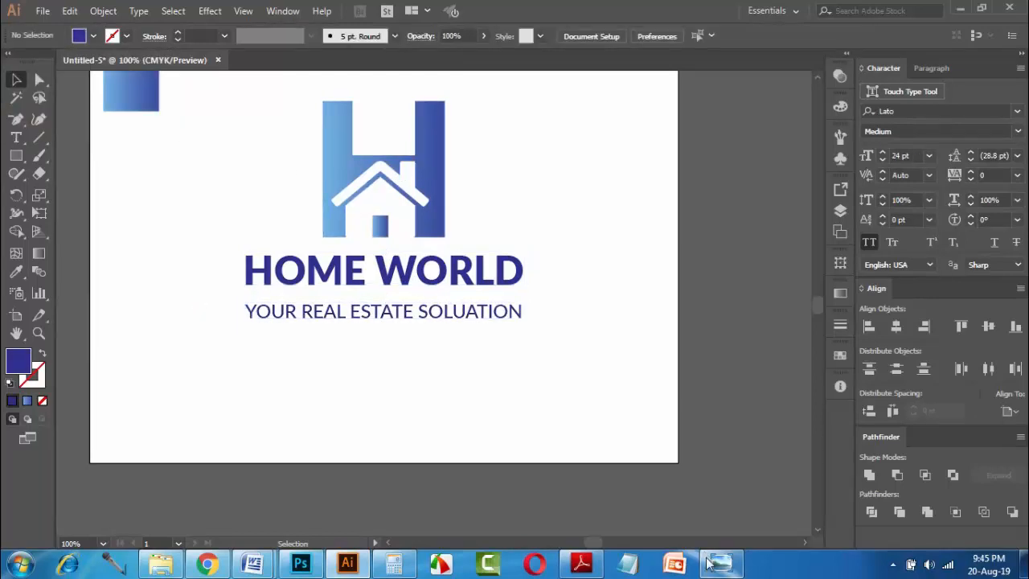
Step: Group the H logo, company name and tagline, and centre the group vertically on the artboard
drag(238, 171, 279, 229)
drag(274, 170, 615, 446)
right_click(417, 232)
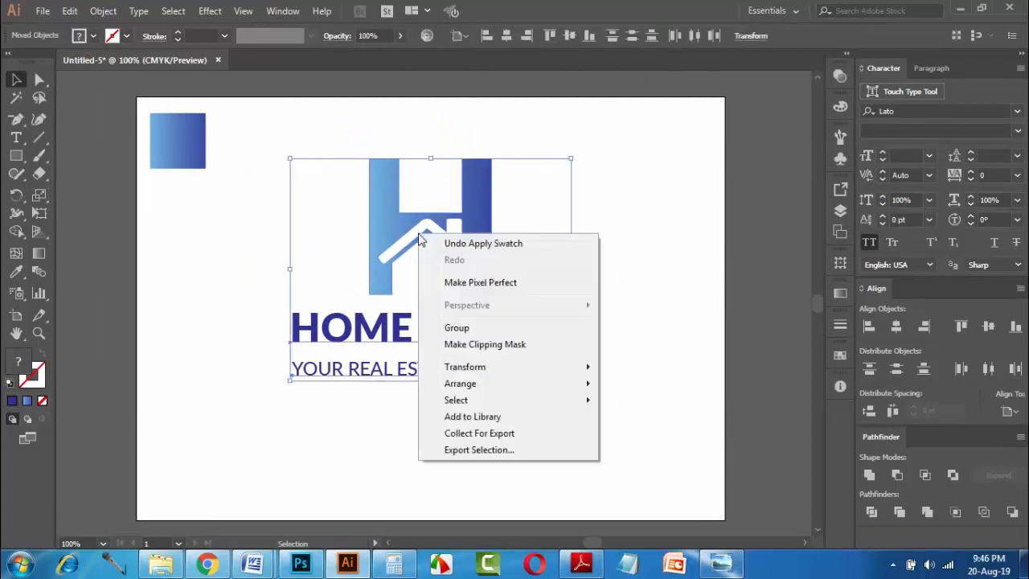
click(457, 328)
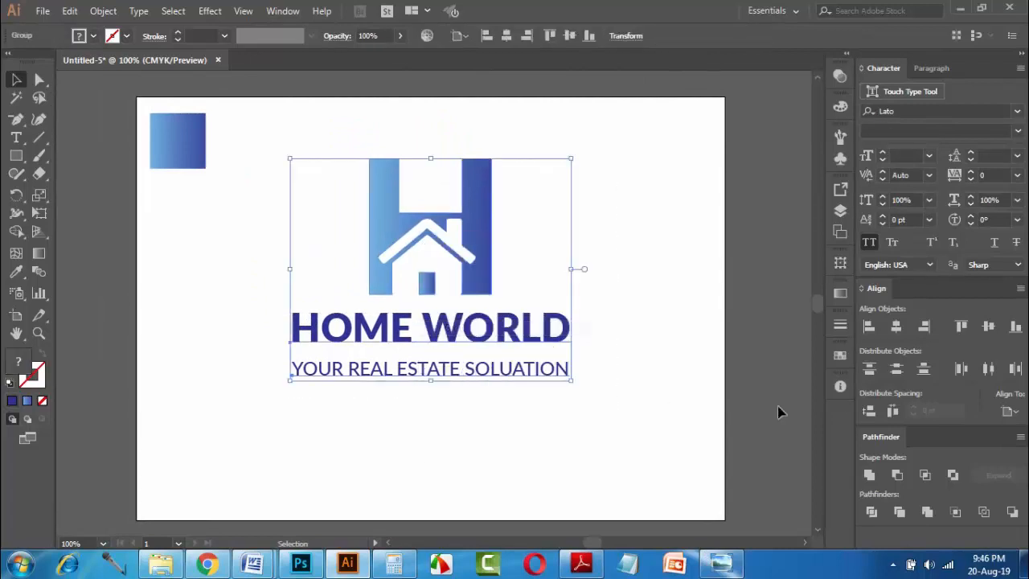
click(988, 325)
click(646, 340)
Step: Move the blue gradient sample square off the artboard, just beyond its left edge
scroll(395, 276, down, 2)
scroll(347, 233, down, 1)
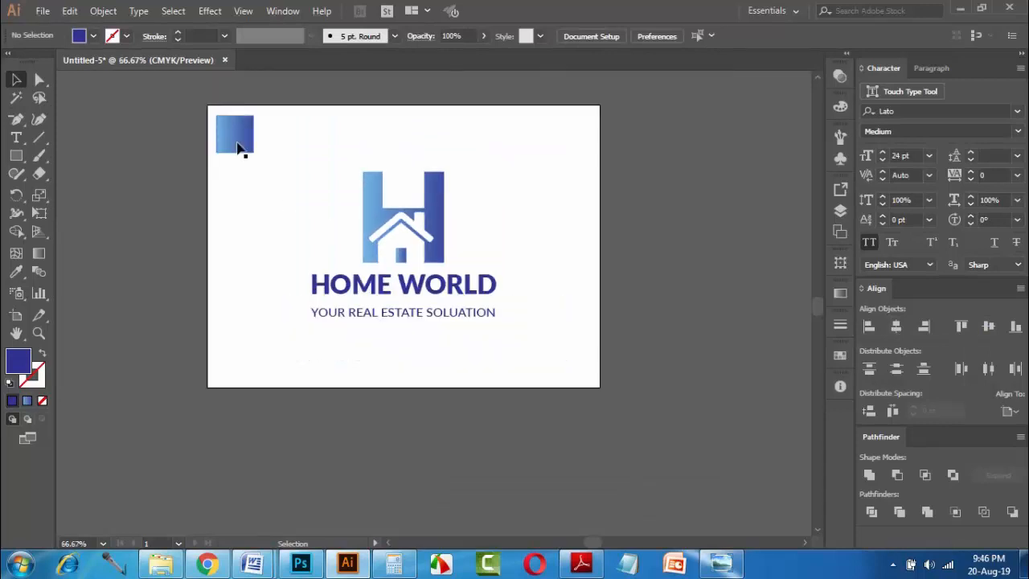
click(241, 138)
drag(241, 139, 182, 153)
Step: Scale the grouped logo up proportionally from its centre so it fills about two thirds of the artboard's width
click(271, 217)
drag(555, 368, 550, 368)
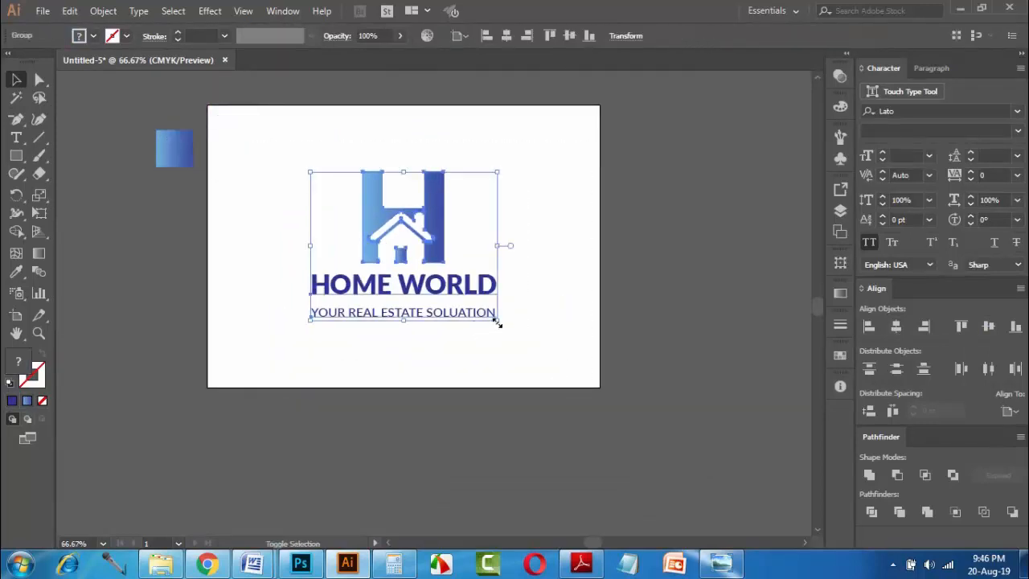
drag(496, 322, 533, 347)
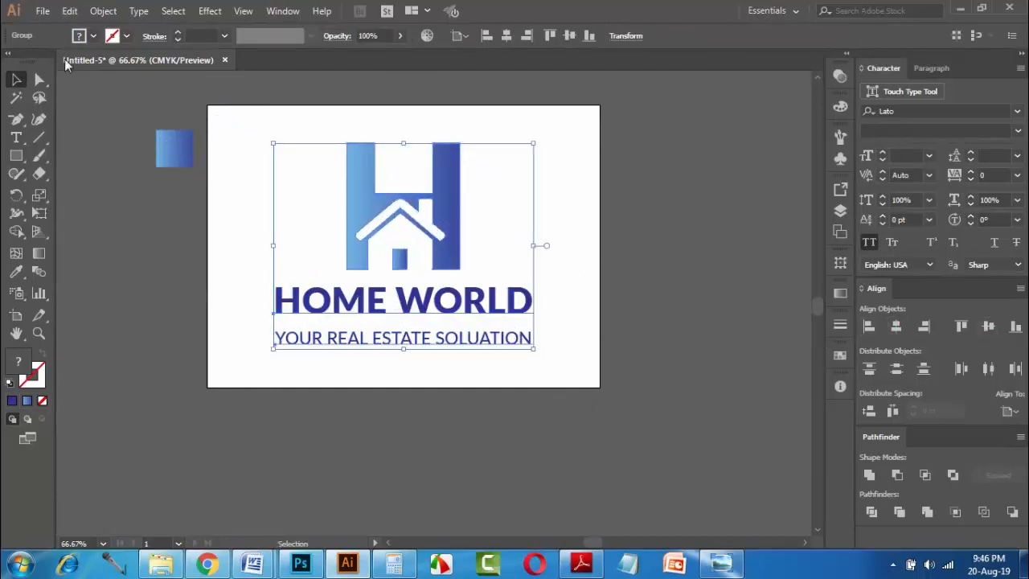
Step: Open the Save for Web export and choose the PNG-24 format with transparency enabled
click(42, 11)
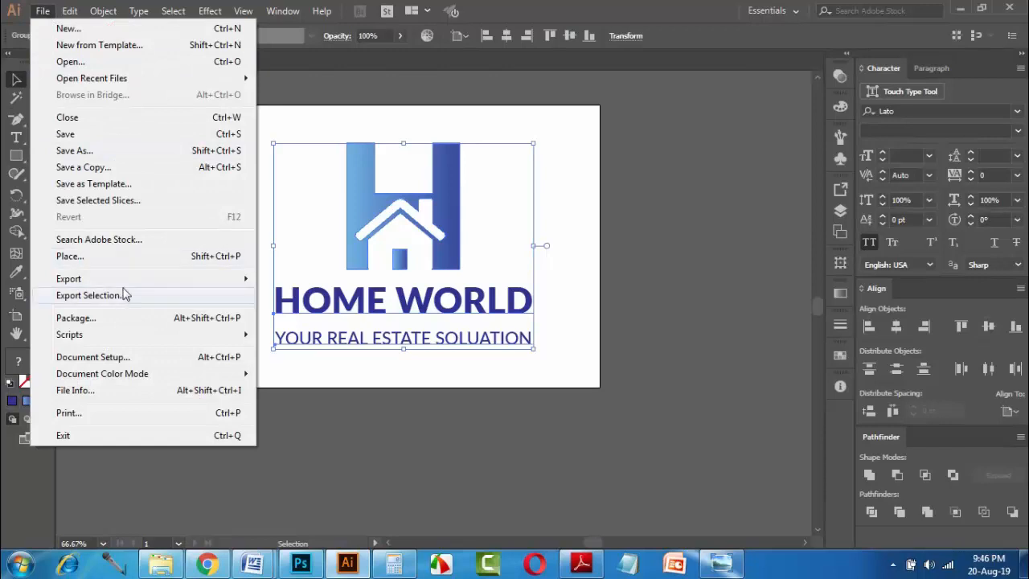
mouse_move(123, 282)
click(301, 312)
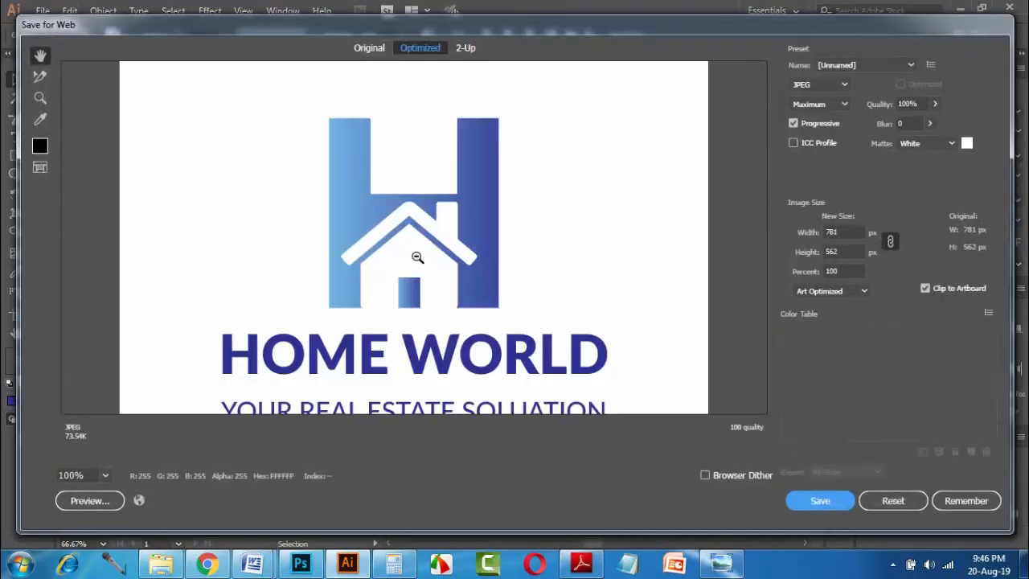
key(ctrl+minus)
click(826, 85)
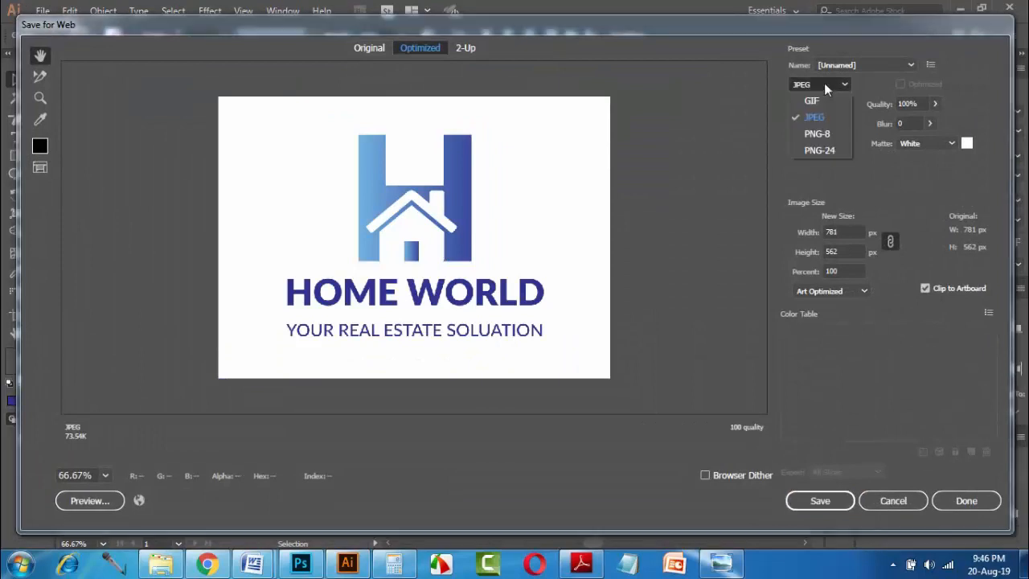
click(819, 150)
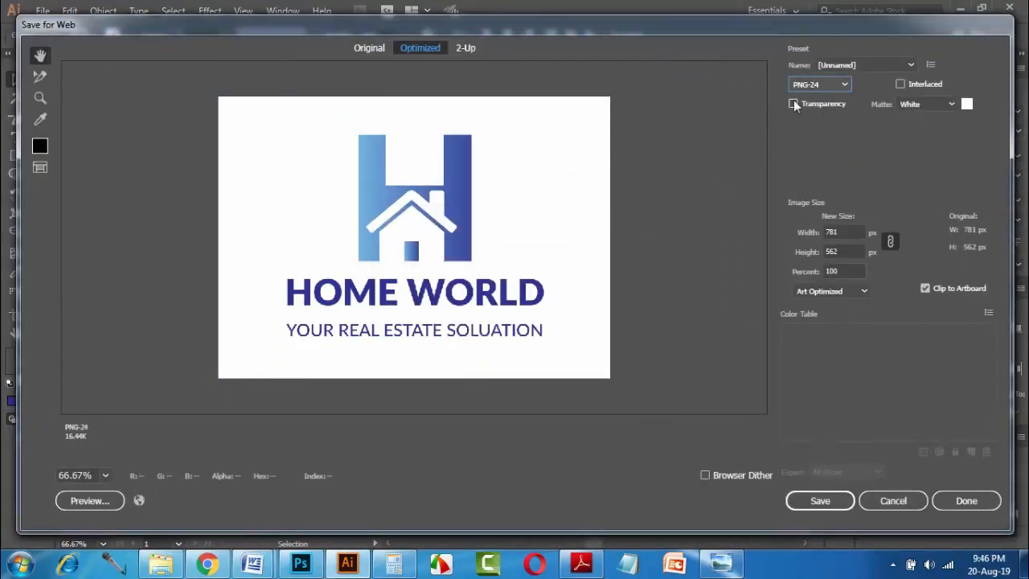
click(794, 104)
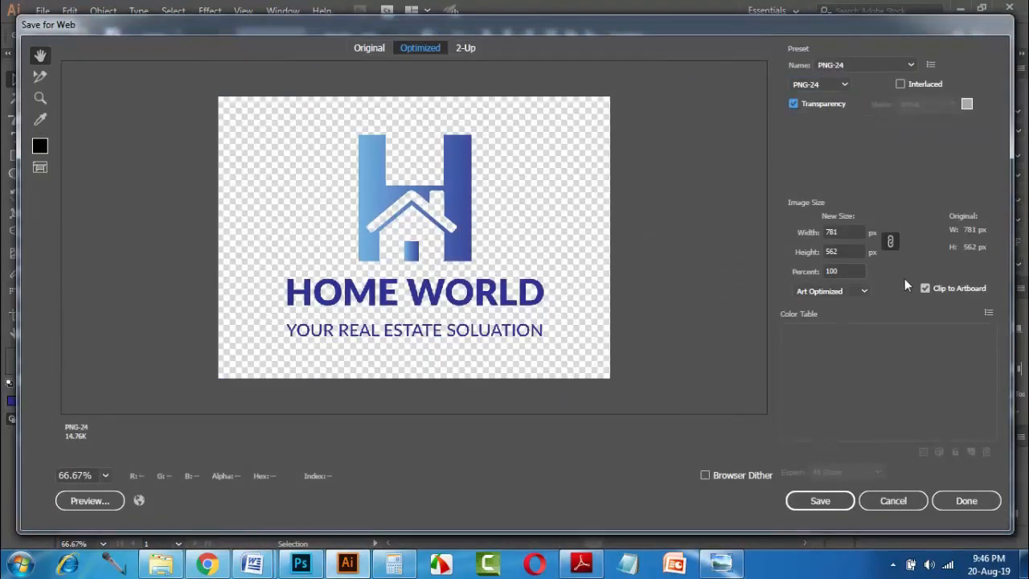
Step: Set the exported image's width to 2500 px with its proportions kept linked
drag(847, 232, 752, 242)
text(25)
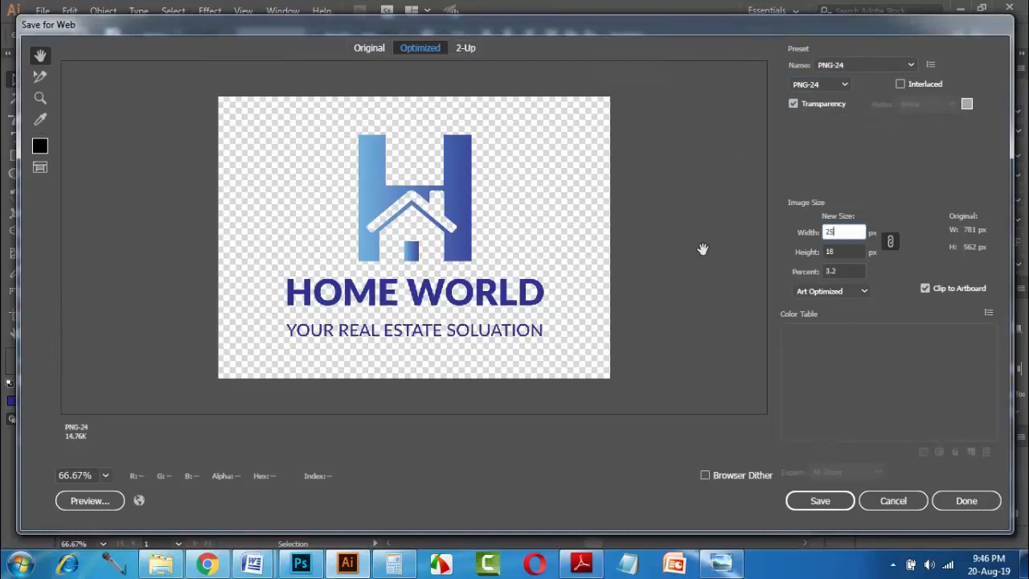
text(00)
click(856, 251)
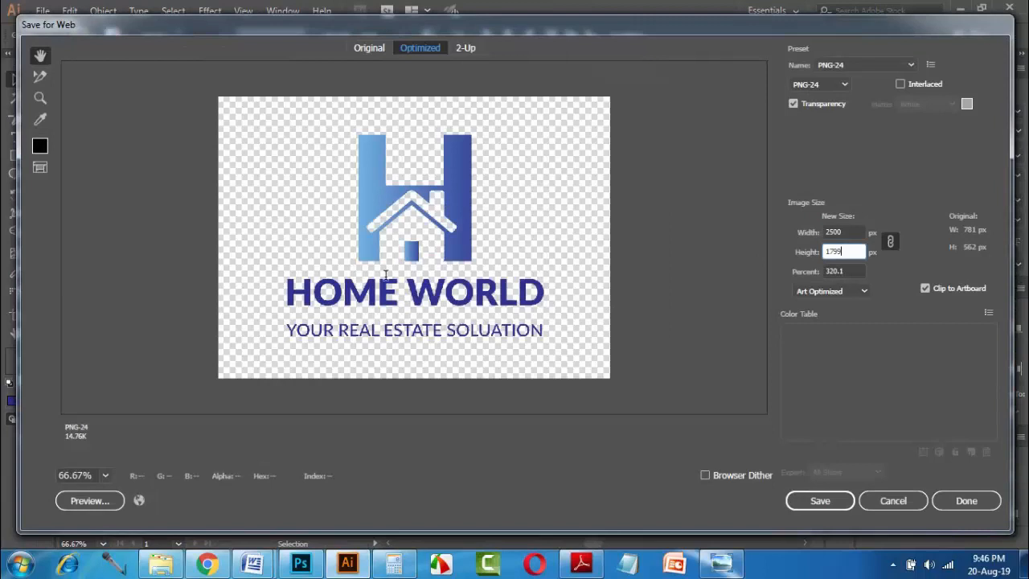
Step: Fit the whole logo in the export preview and close Save for Web without saving the image
key(ctrl+minus)
key(ctrl+minus)
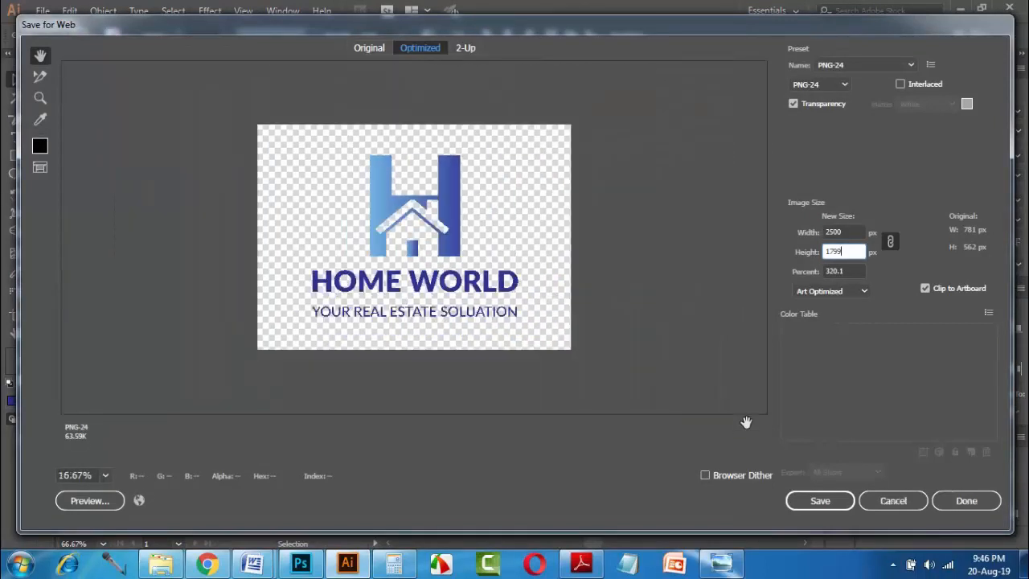
click(800, 500)
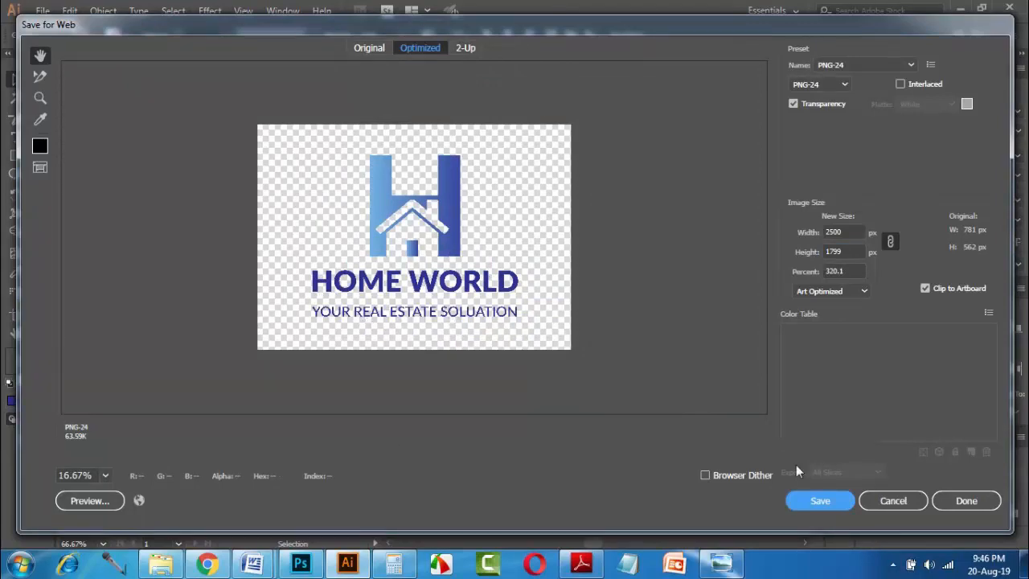
click(893, 503)
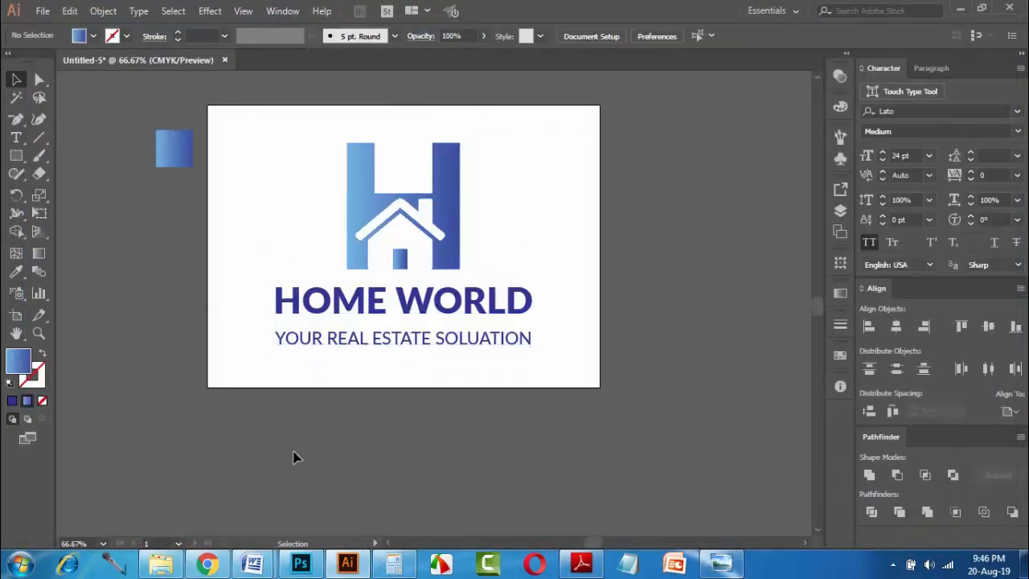
Step: Switch to Photoshop, open the mockup's "your logo here" smart object, and hide its sample logo layer and the guides
click(301, 563)
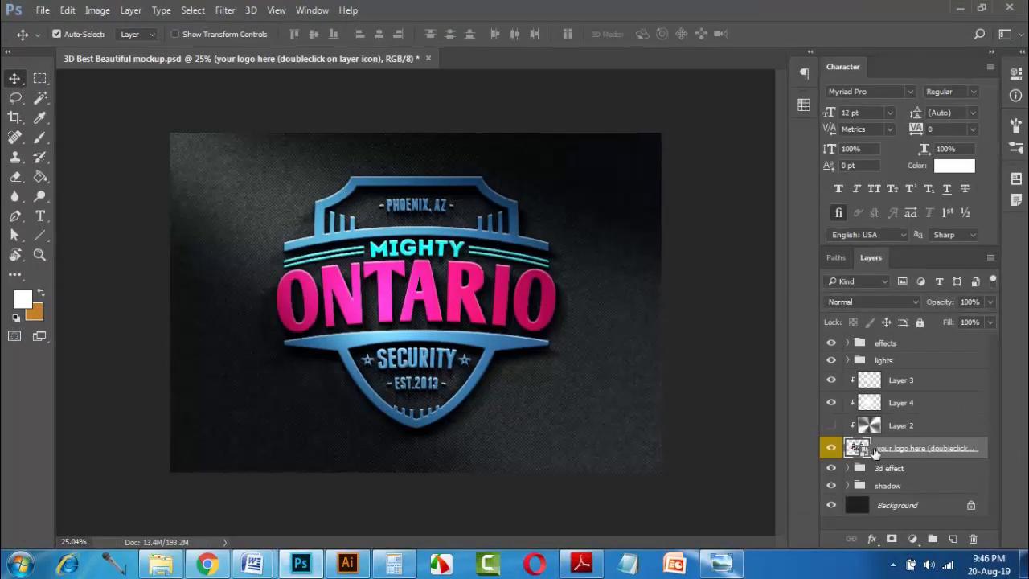
double_click(858, 448)
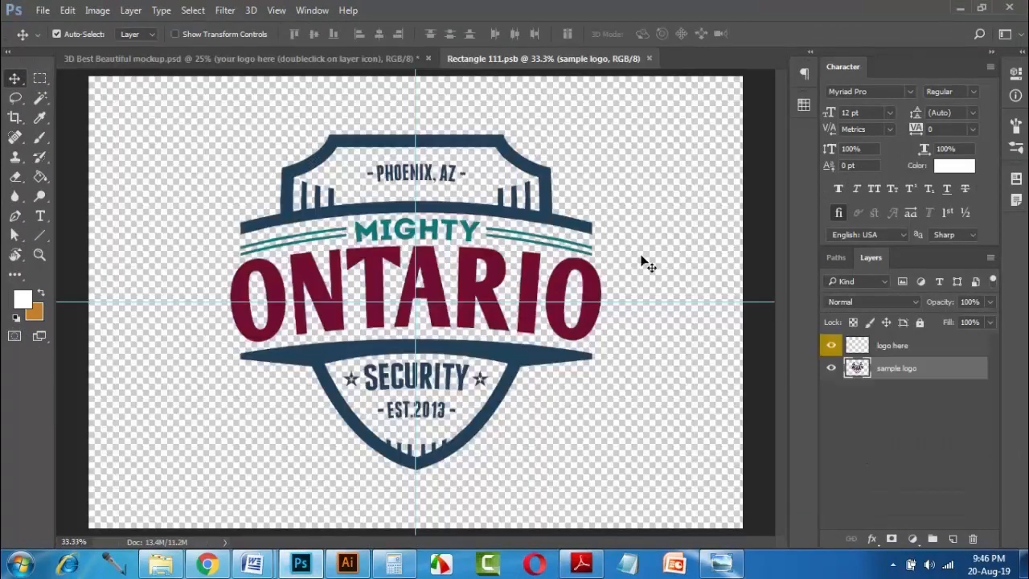
click(830, 372)
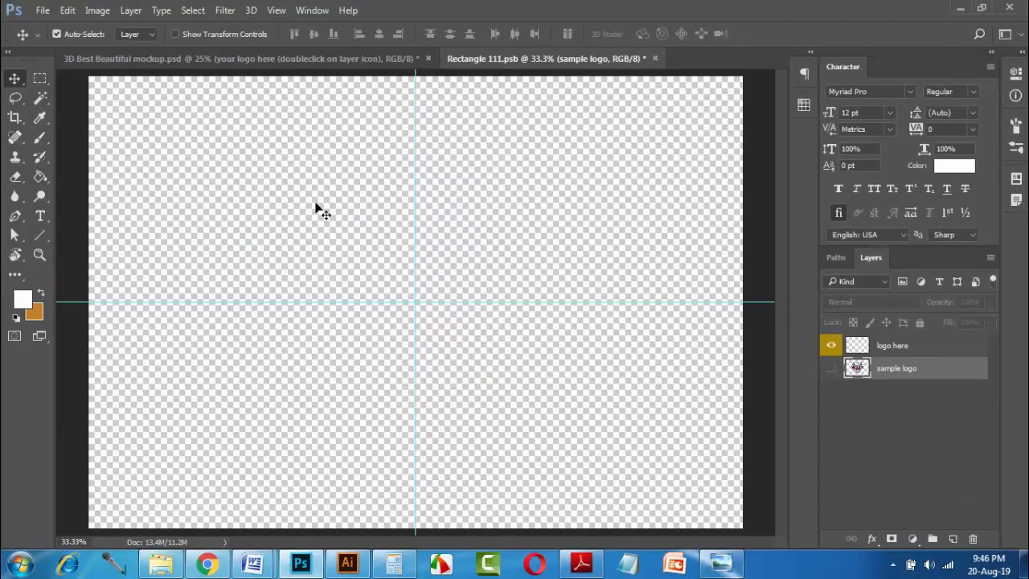
scroll(394, 250, down, 2)
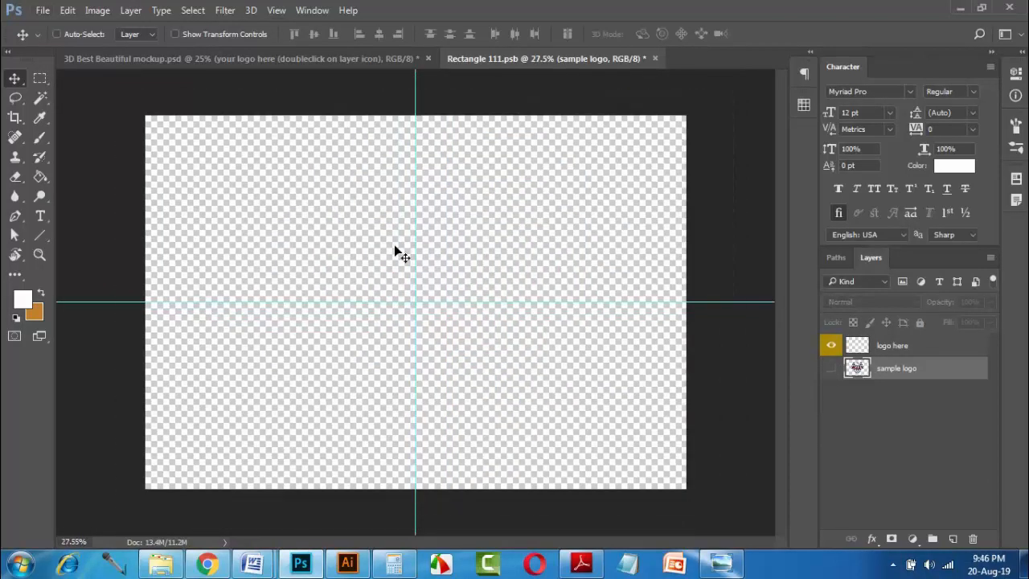
key(ctrl+semicolon)
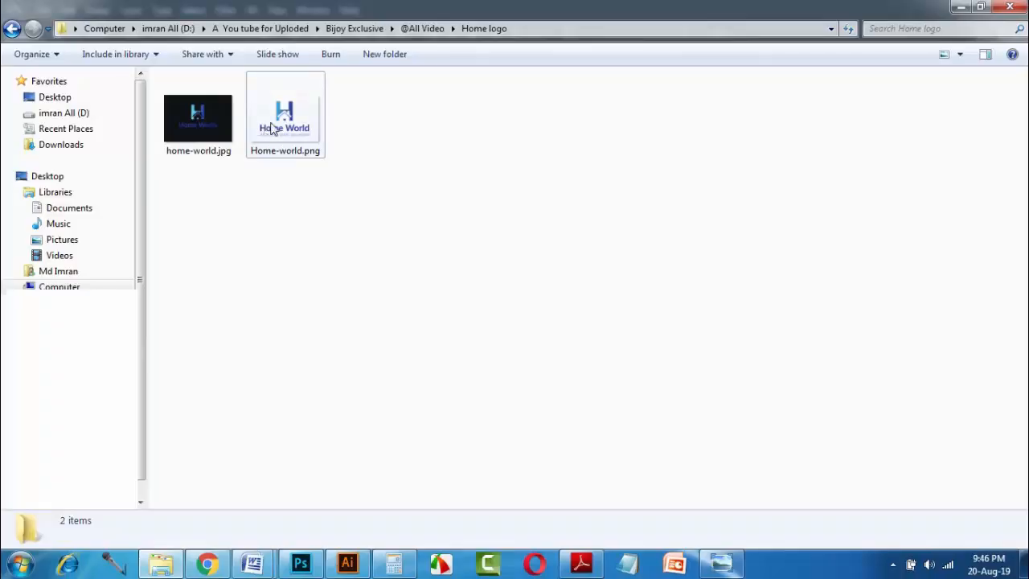
Step: Place Home-world.png from the Home logo folder into the smart object, scaled from its centre to about 122%
drag(283, 114, 354, 369)
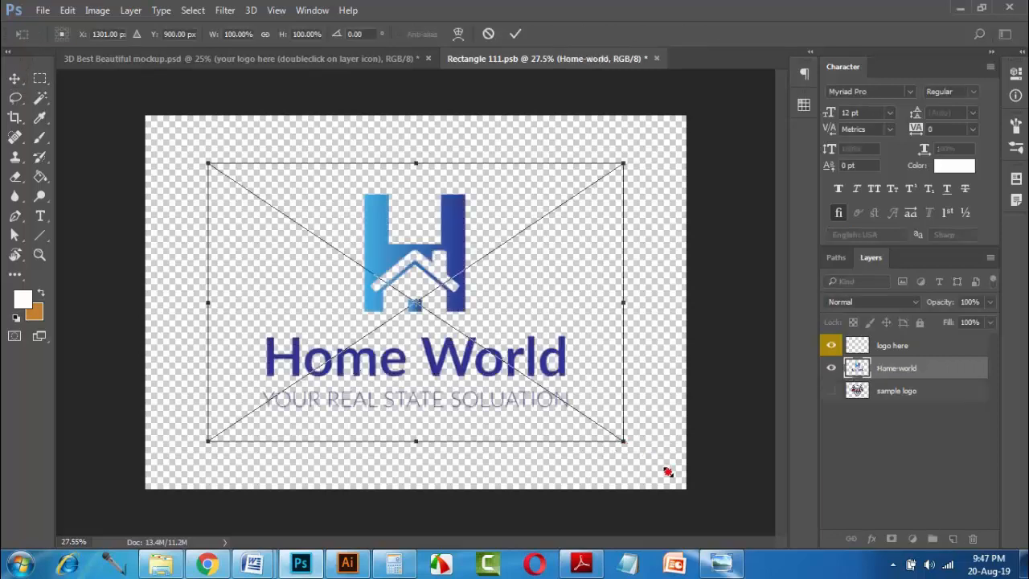
drag(667, 472, 657, 465)
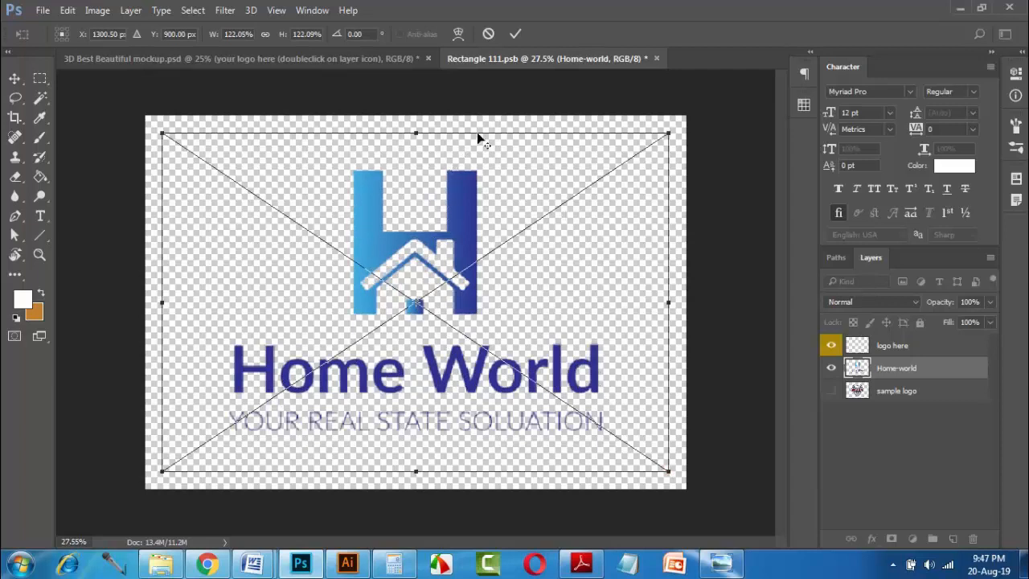
click(516, 34)
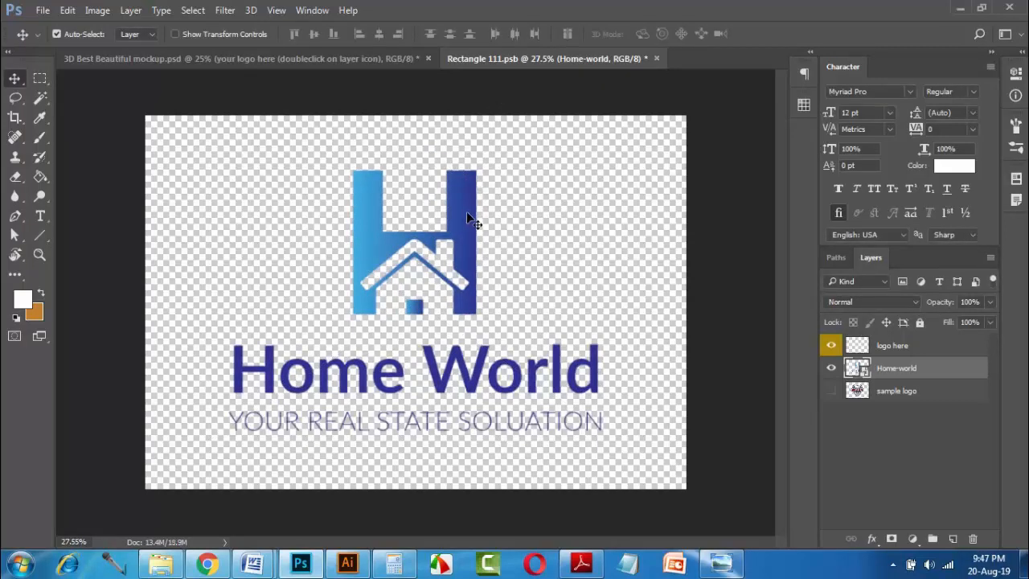
Step: Save the smart object's contents and return to the 3D Best Beautiful mockup.psd document
click(42, 11)
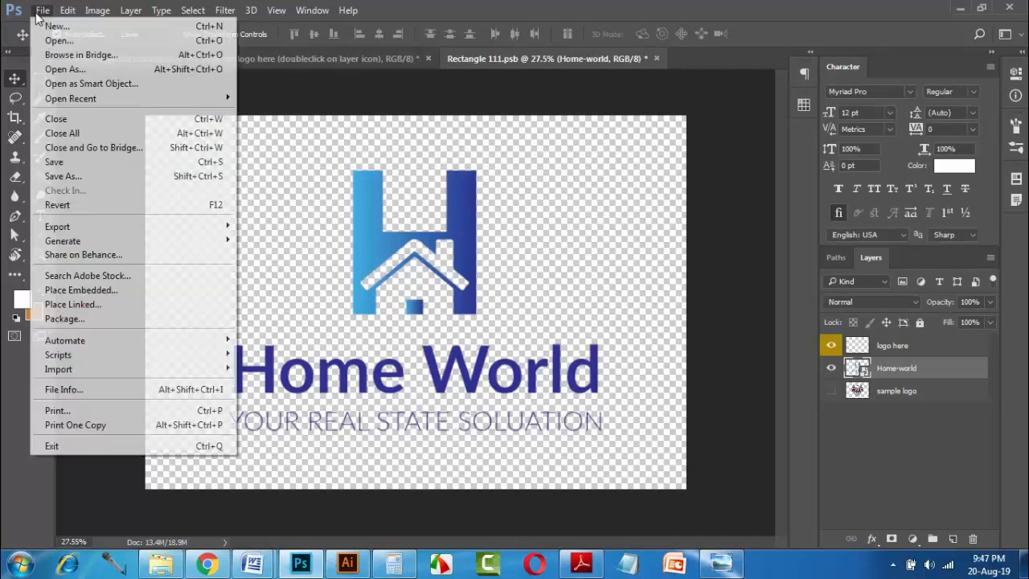
click(56, 161)
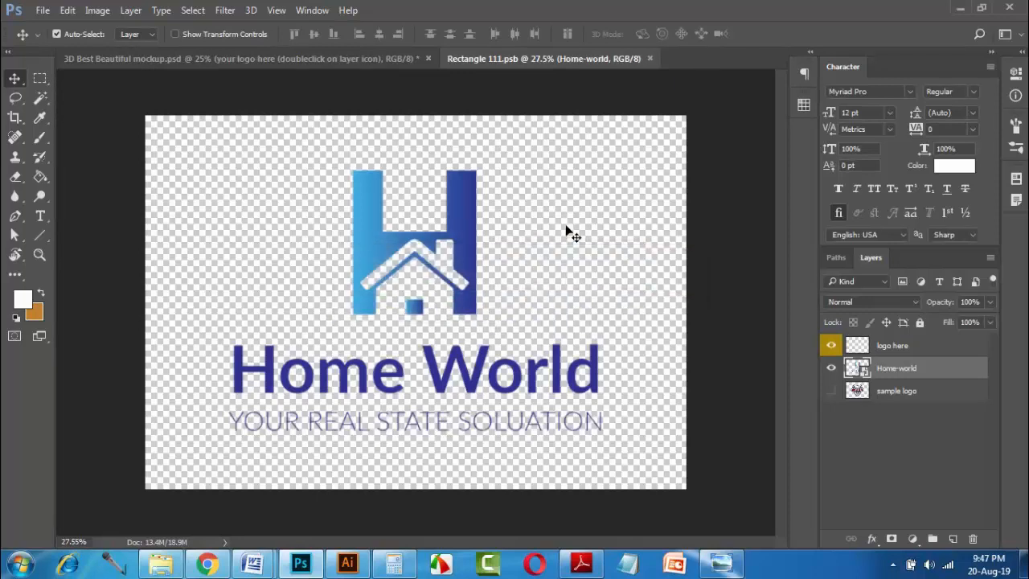
click(243, 62)
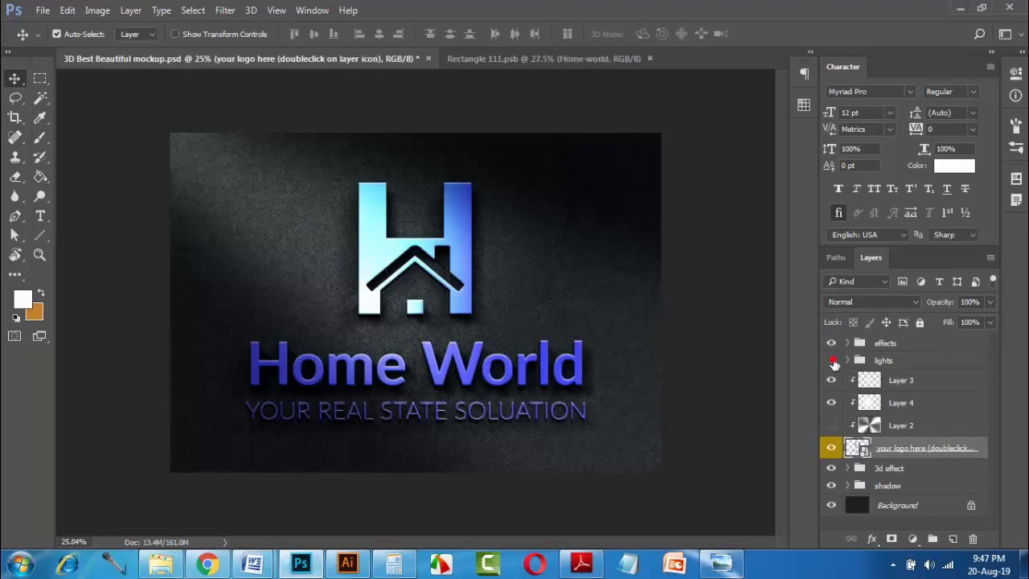
Step: Hide the lights and shadow layer groups in the mockup
click(832, 361)
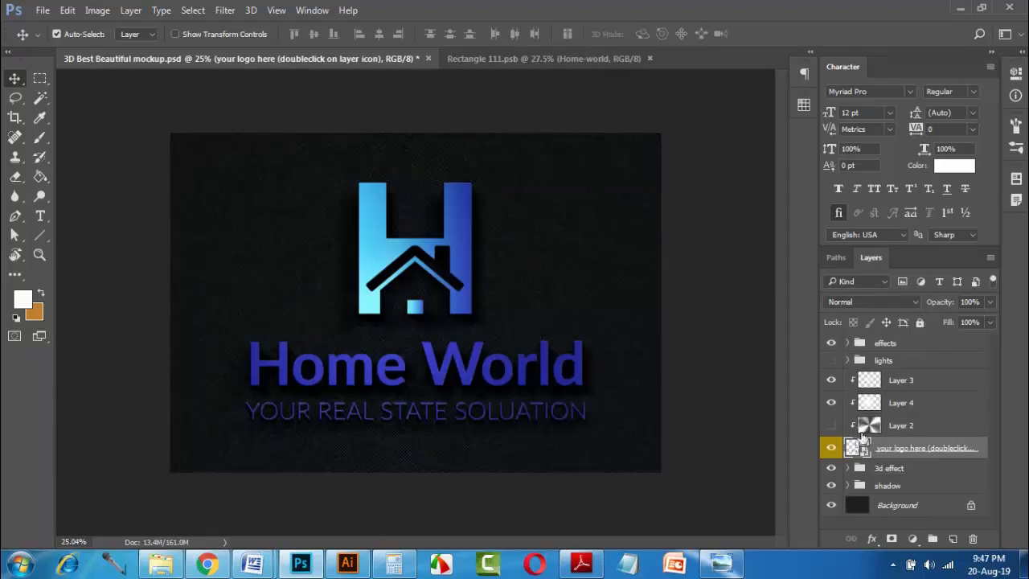
click(832, 486)
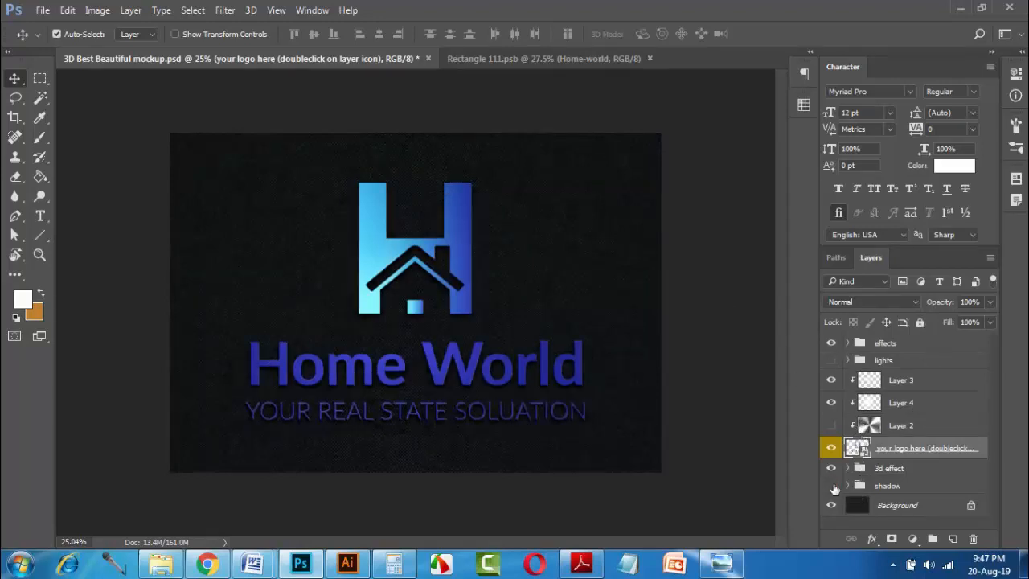